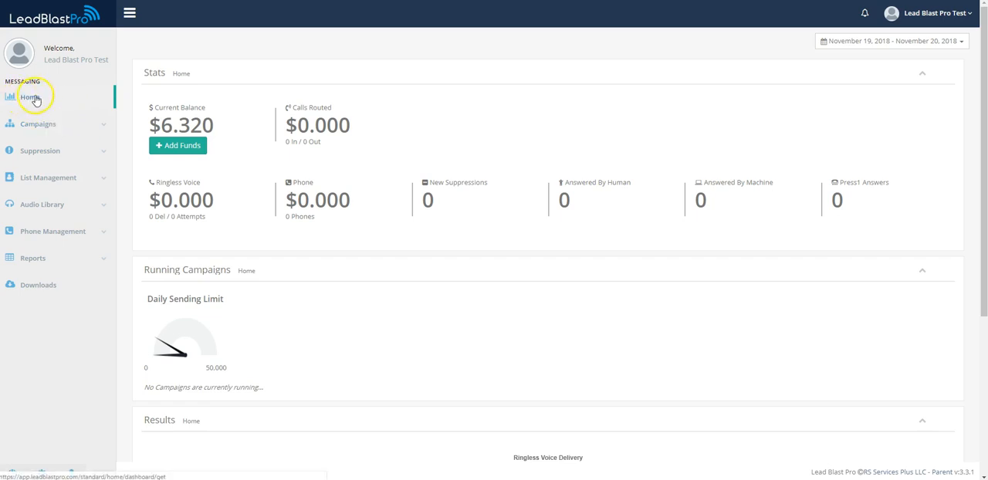
# Step: Look over the home dashboard and open the list of existing campaigns
pyautogui.scroll(-3, 486, 162)
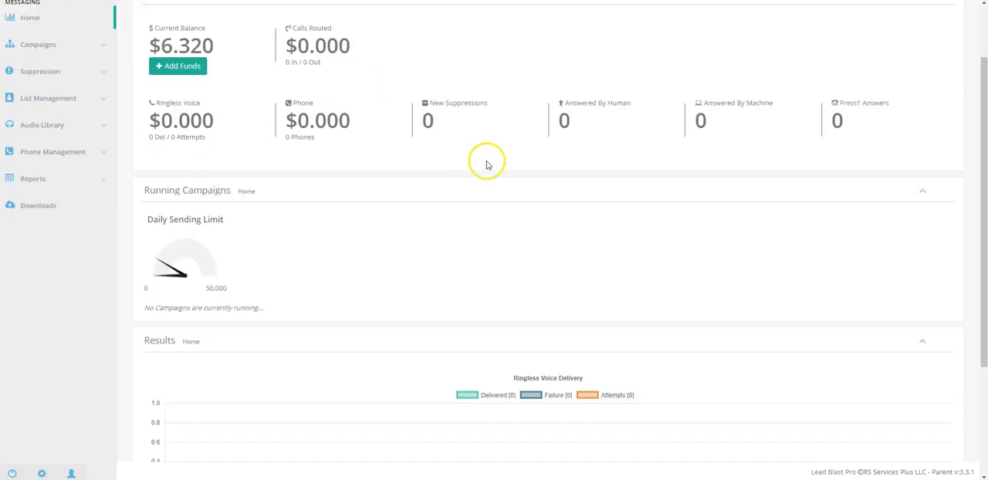
pyautogui.scroll(3, 540, 178)
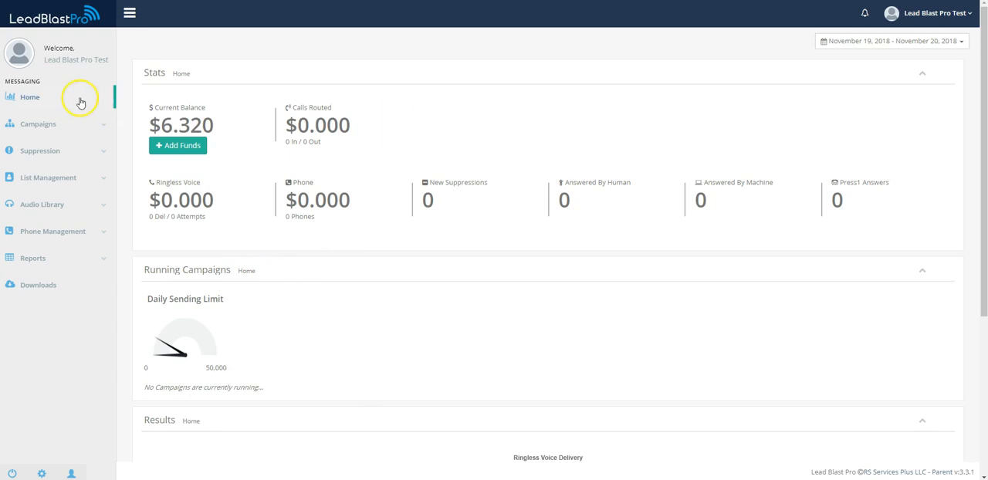
pyautogui.click(49, 123)
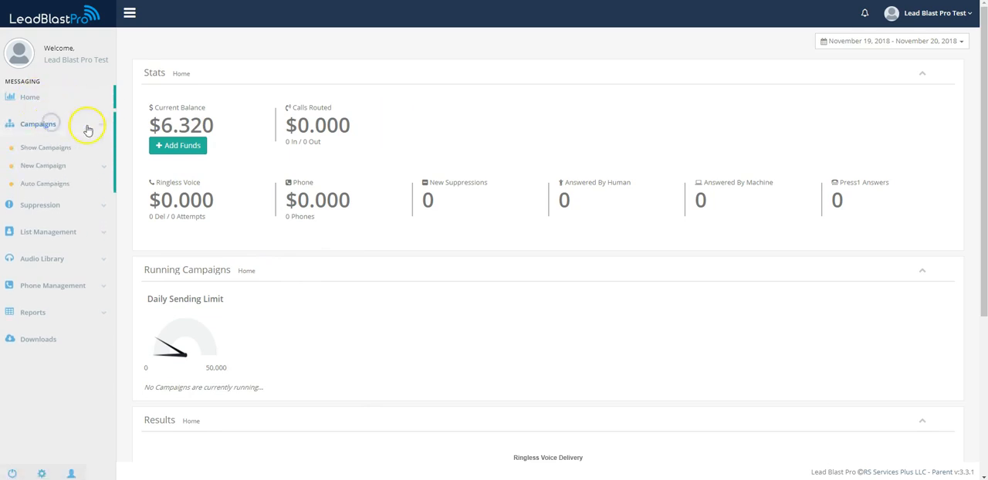
pyautogui.click(64, 151)
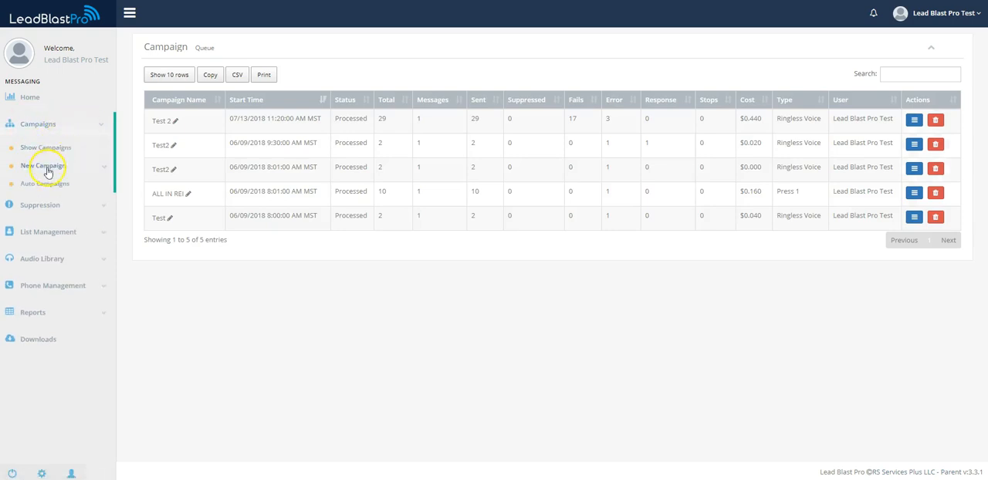
# Step: Open the form for scheduling a new Voice Broadcast campaign
pyautogui.click(46, 167)
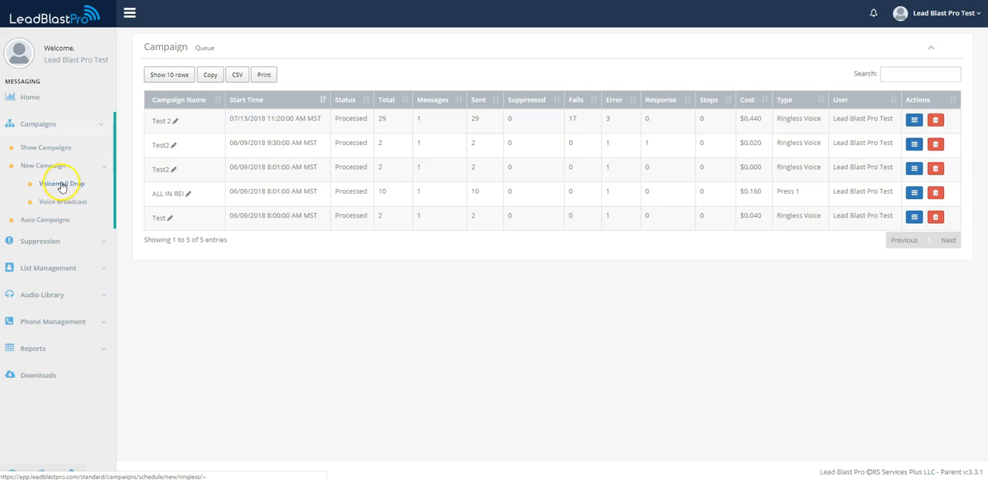
pyautogui.click(64, 202)
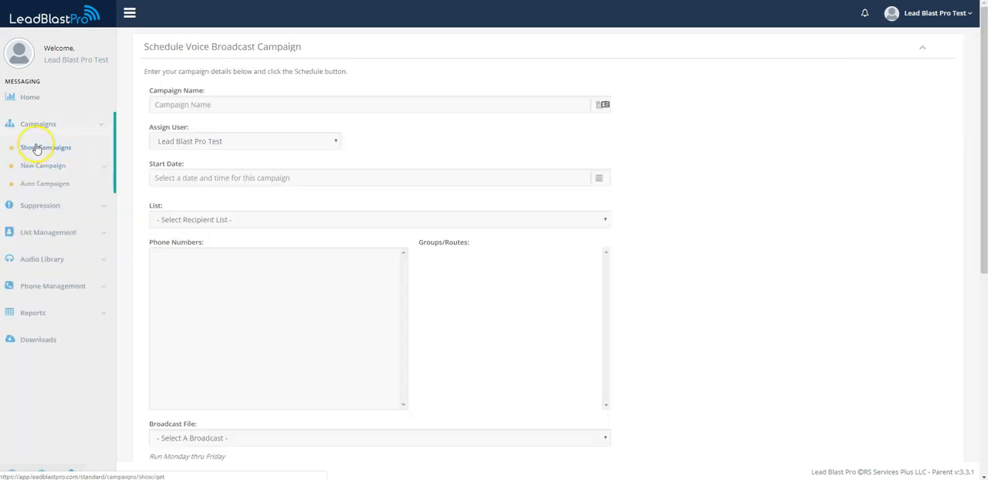
pyautogui.click(98, 125)
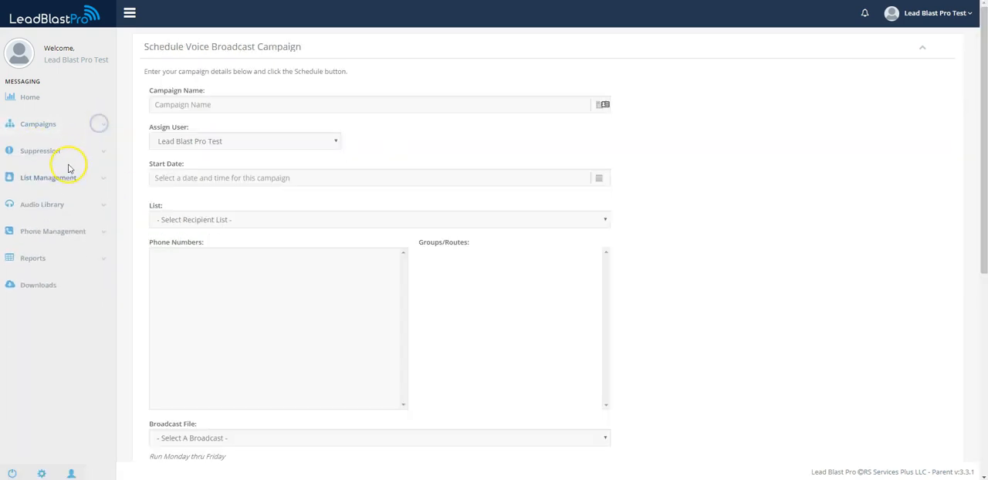
pyautogui.click(88, 123)
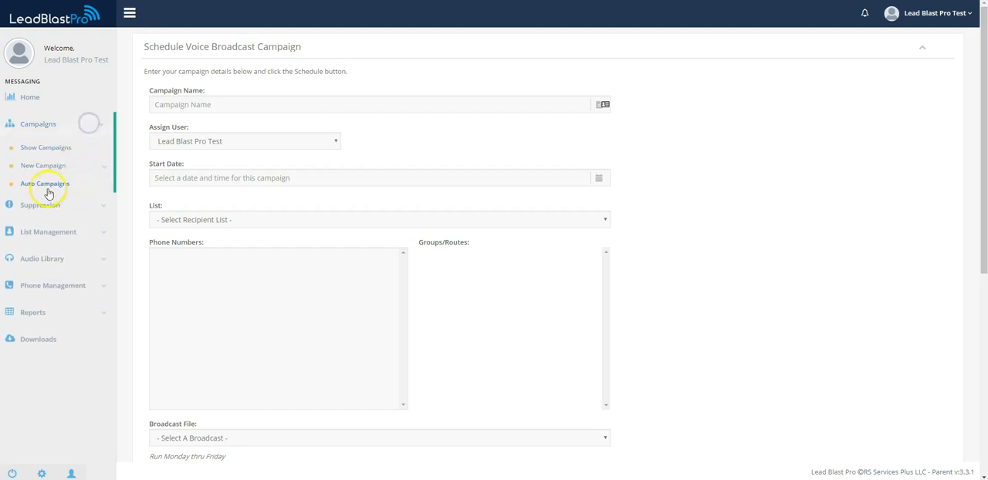
pyautogui.click(98, 125)
pyautogui.click(87, 158)
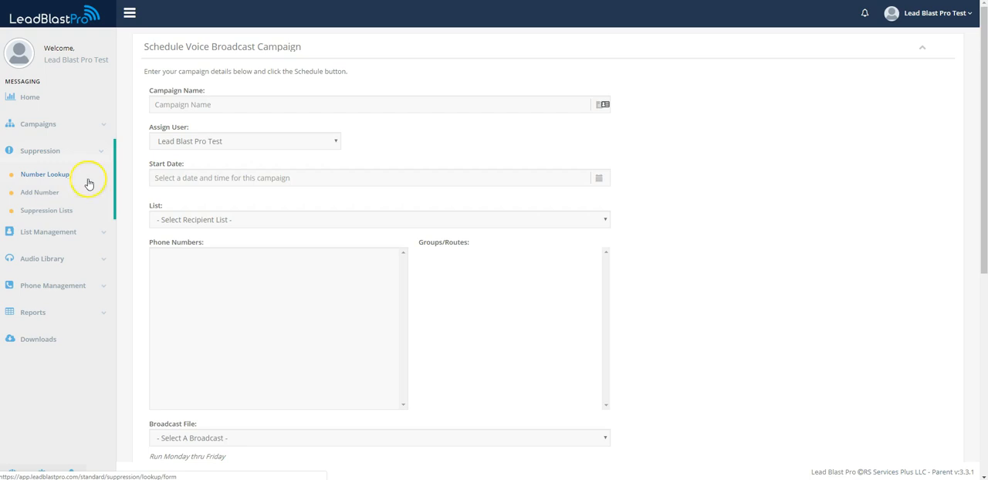
pyautogui.click(91, 152)
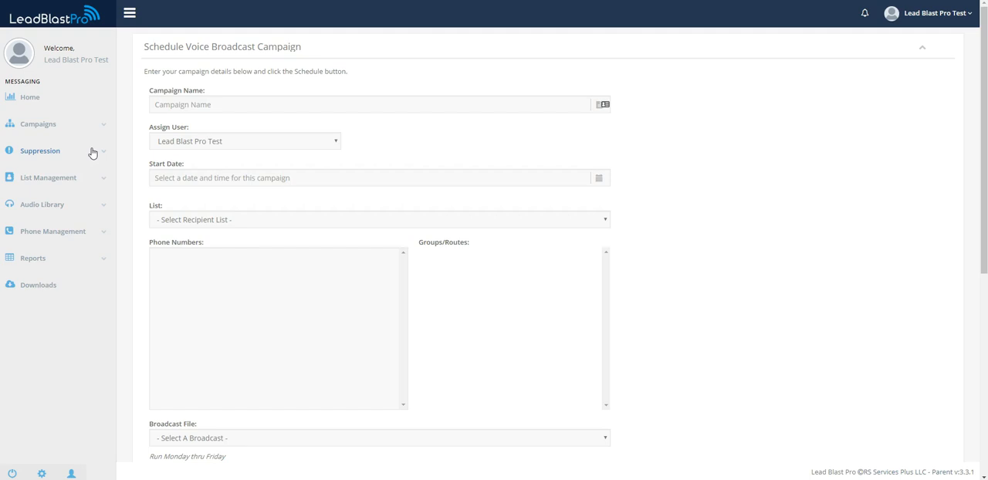
pyautogui.click(77, 184)
pyautogui.click(58, 187)
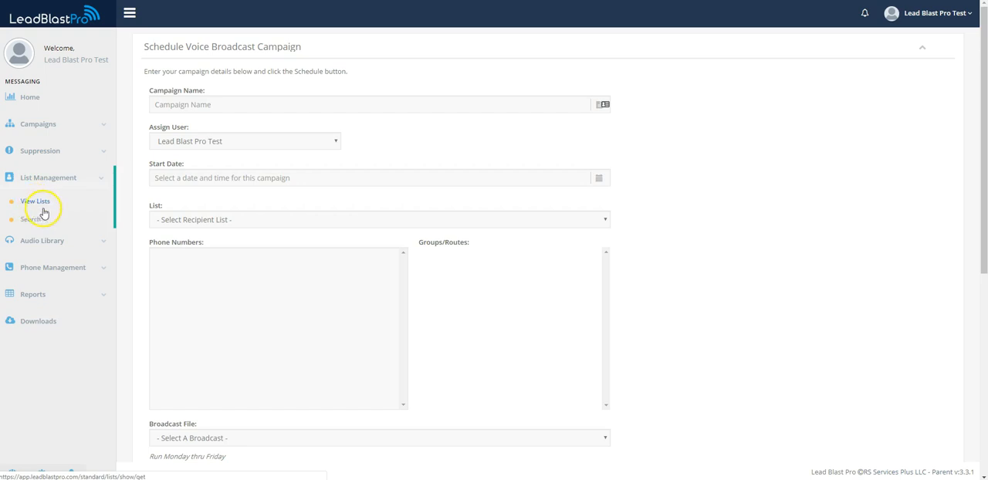
pyautogui.click(93, 186)
# Step: Open the Media Manager of the audio library and bring up the page for adding new audio
pyautogui.click(77, 203)
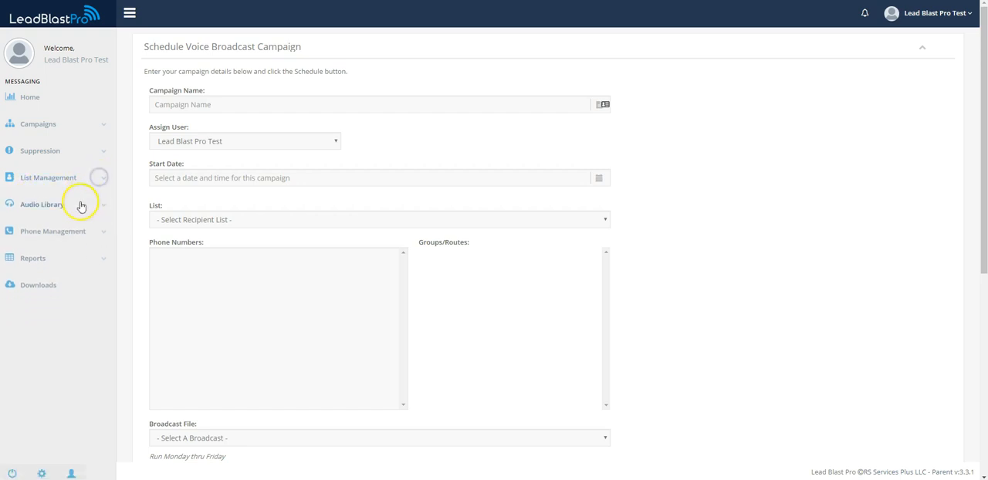
pyautogui.click(42, 231)
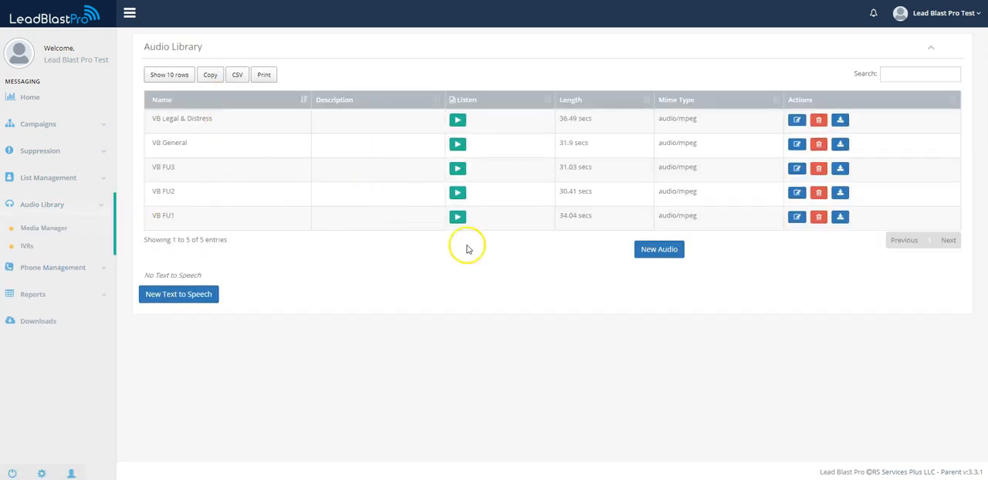
pyautogui.click(647, 257)
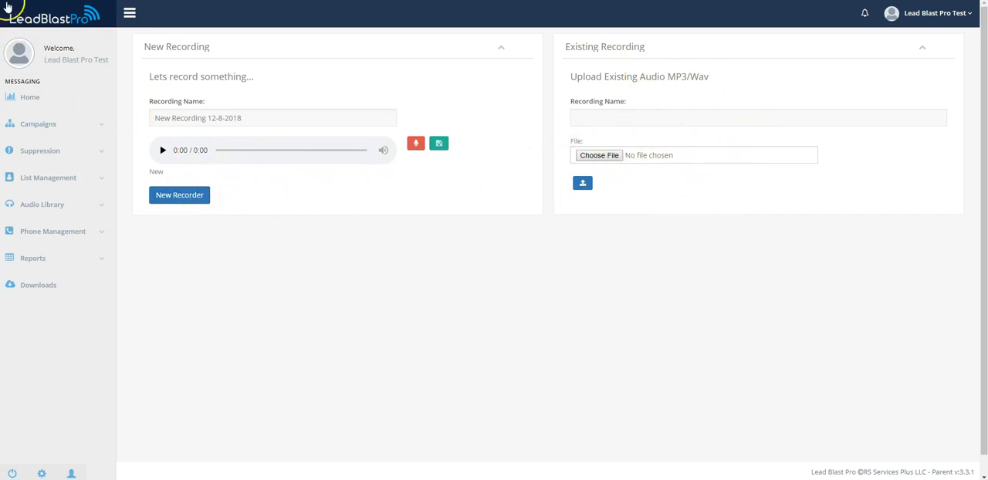
# Step: Return to the Media Manager's audio list and open the list of IVRs
pyautogui.click(66, 198)
pyautogui.click(44, 228)
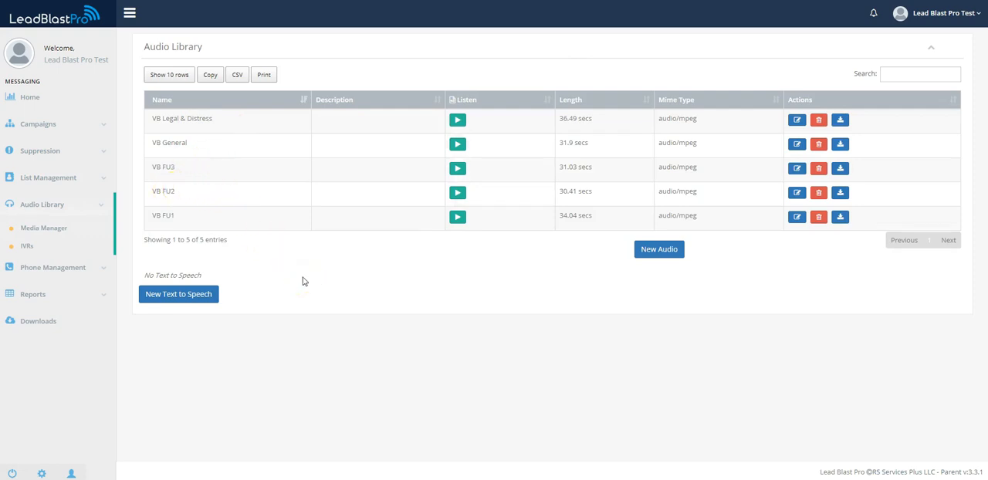
pyautogui.click(27, 245)
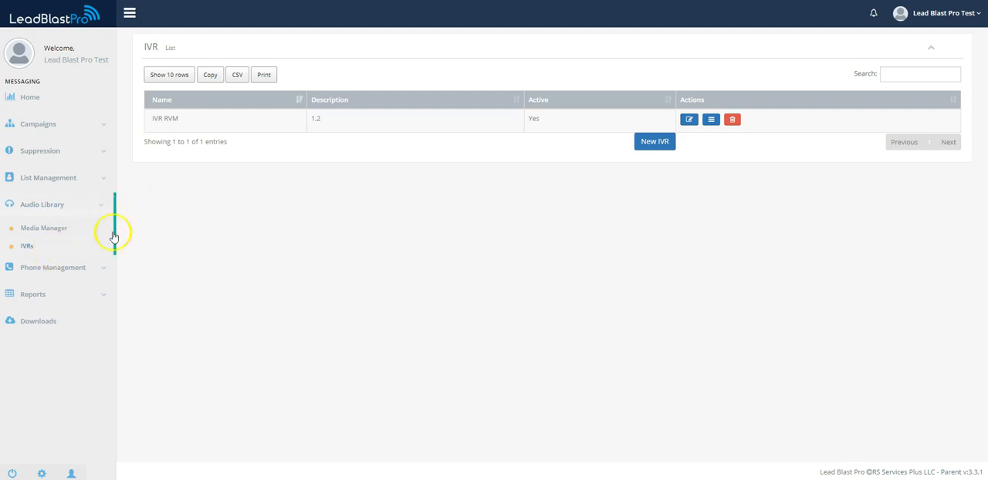
# Step: View the account's phone numbers and open the page for adding existing numbers to the system
pyautogui.click(101, 204)
pyautogui.click(103, 233)
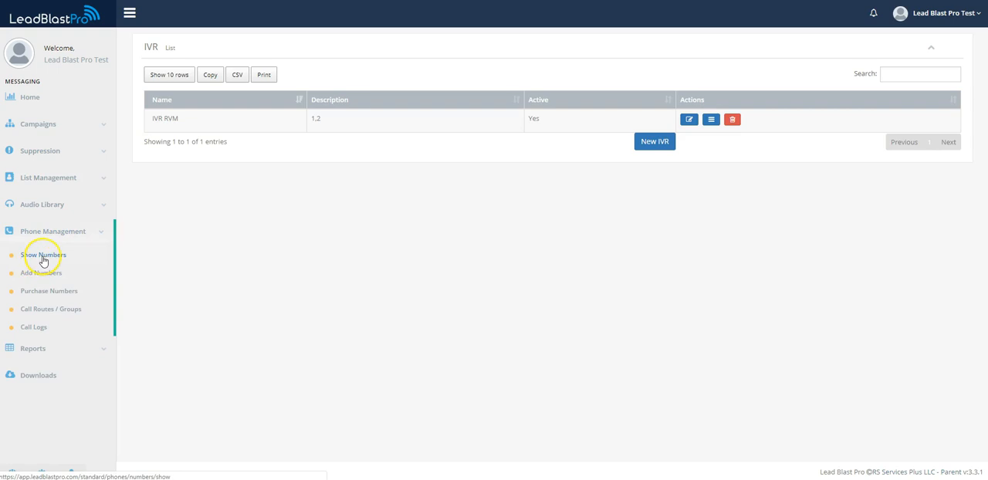
pyautogui.click(46, 257)
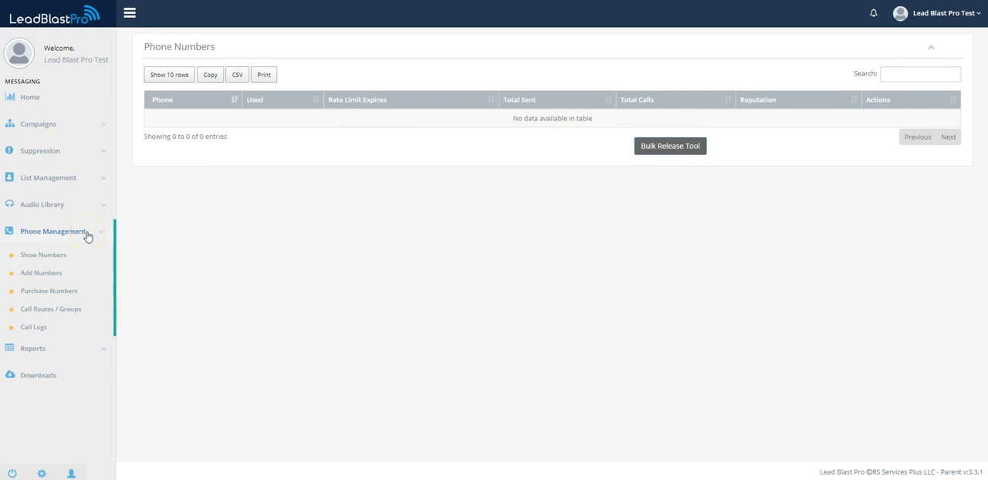
pyautogui.click(44, 274)
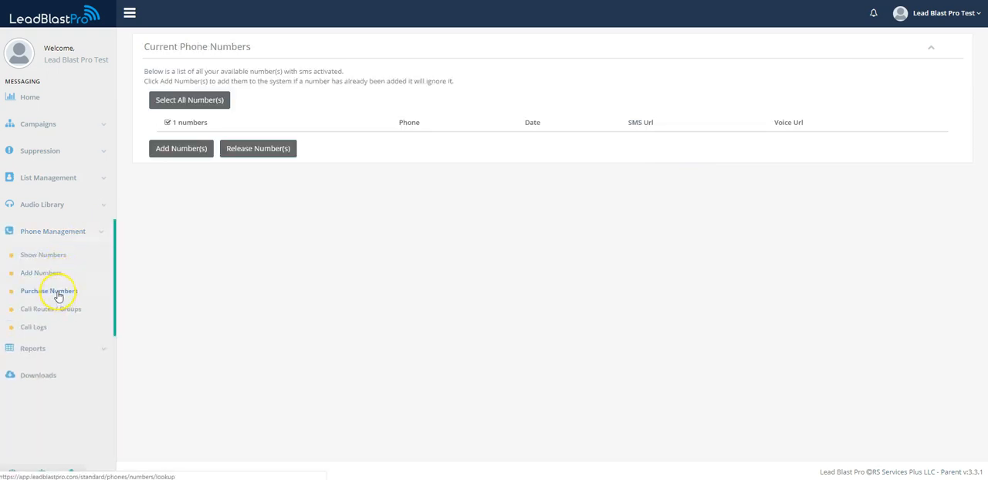
# Step: Look up SMS-capable phone numbers available for purchase in area code 623
pyautogui.click(58, 289)
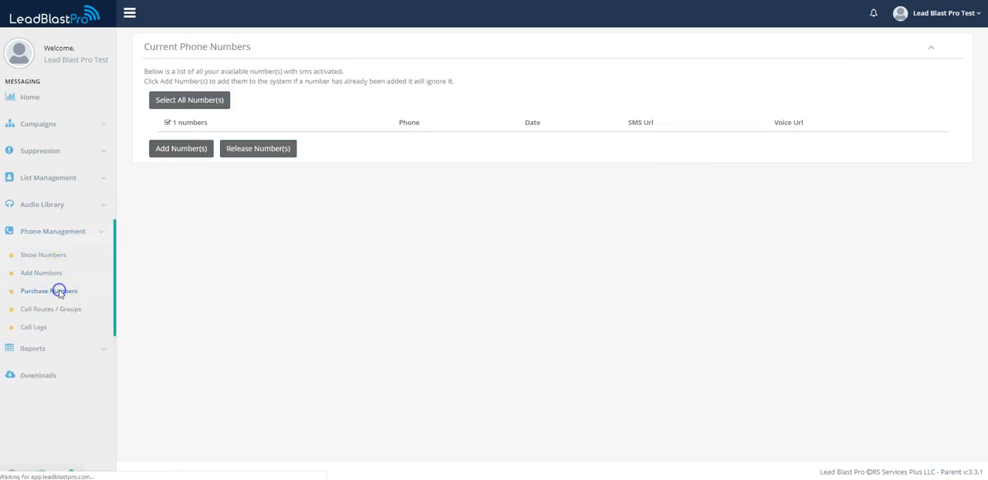
pyautogui.click(222, 102)
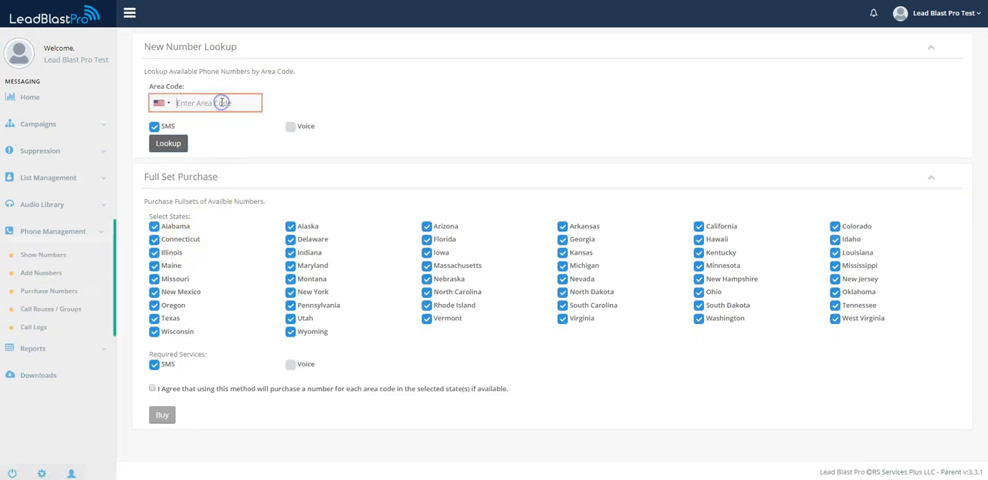
pyautogui.write('623')
pyautogui.click(175, 145)
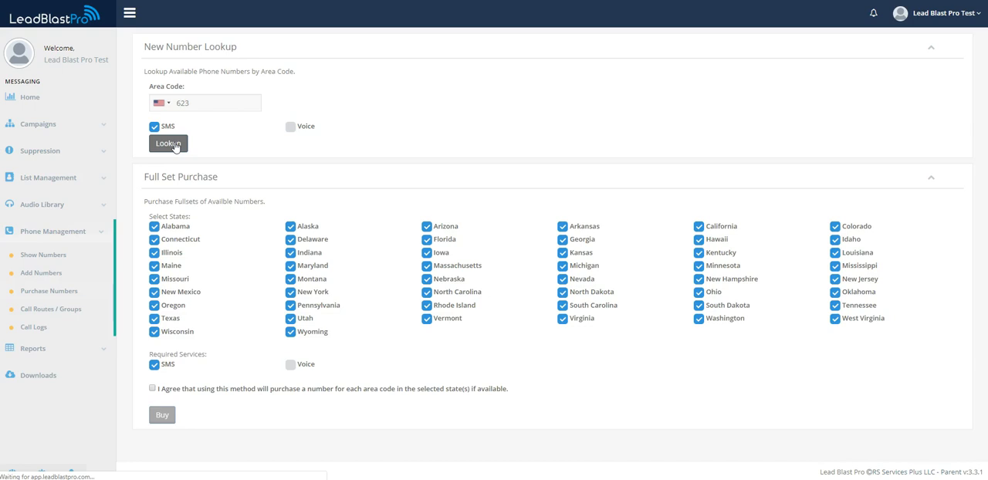
# Step: Select the first two phone numbers in the purchase list
pyautogui.click(162, 171)
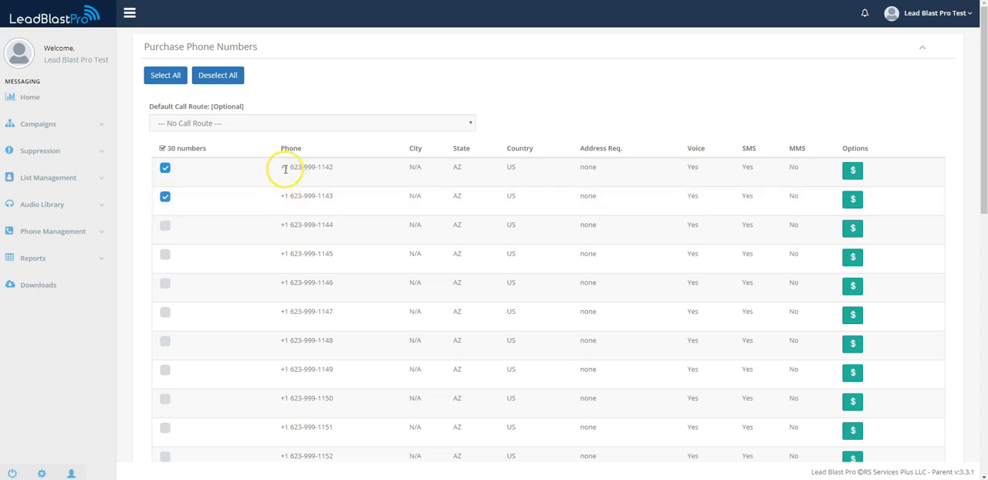
pyautogui.moveTo(344, 204); pyautogui.dragTo(279, 205)
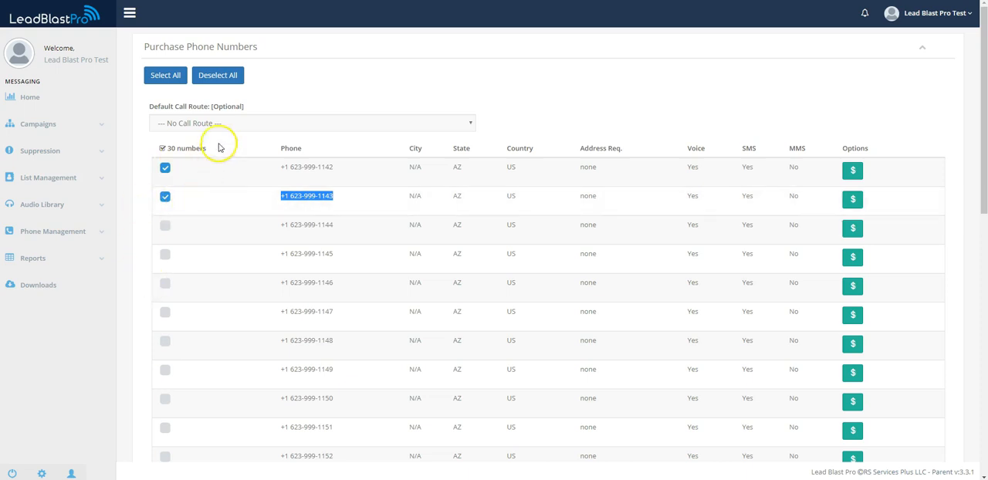
# Step: Examine the default call route options for the numbers and the Phone Management pages
pyautogui.scroll(-5, 378, 228)
pyautogui.scroll(5, 357, 238)
pyautogui.click(58, 238)
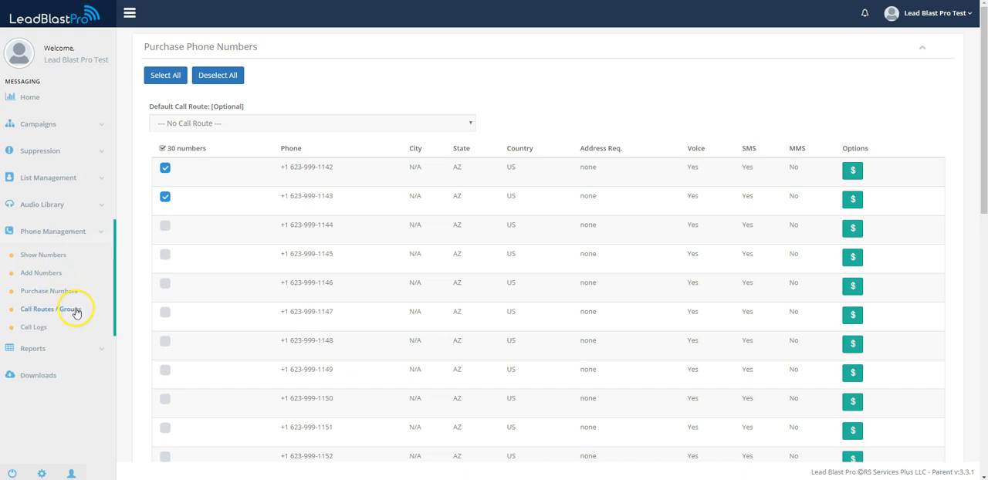
pyautogui.click(301, 124)
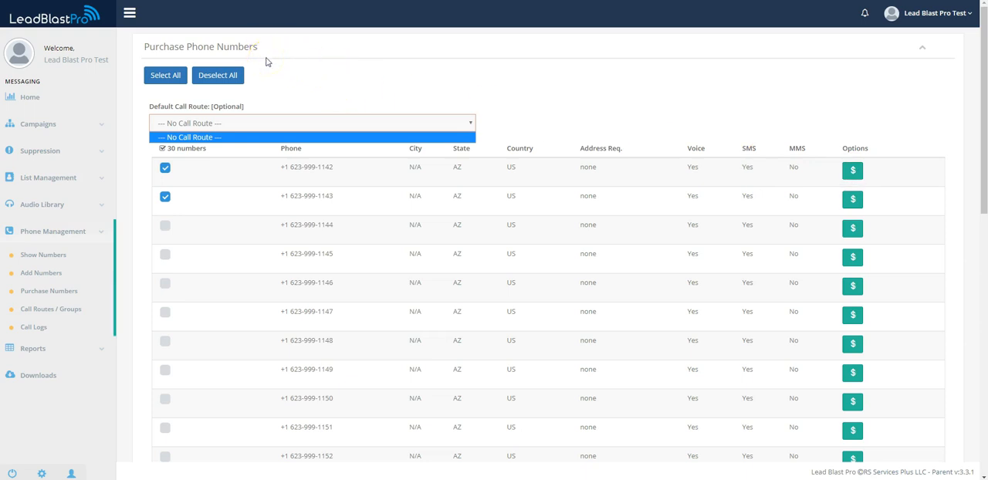
pyautogui.click(306, 94)
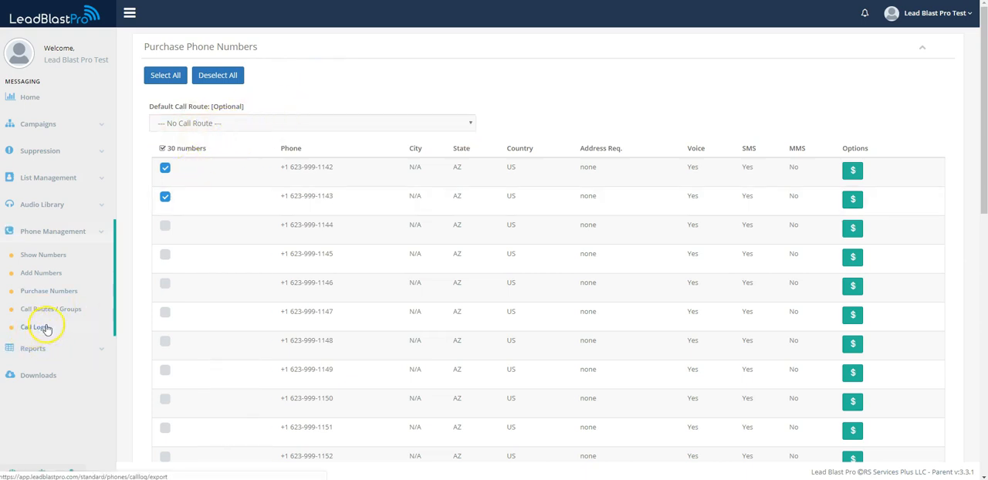
pyautogui.click(278, 124)
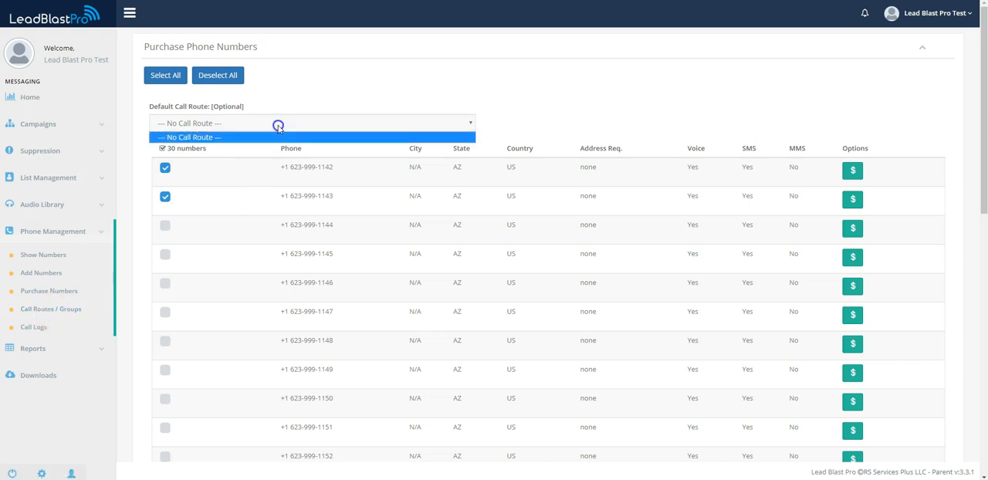
pyautogui.click(309, 95)
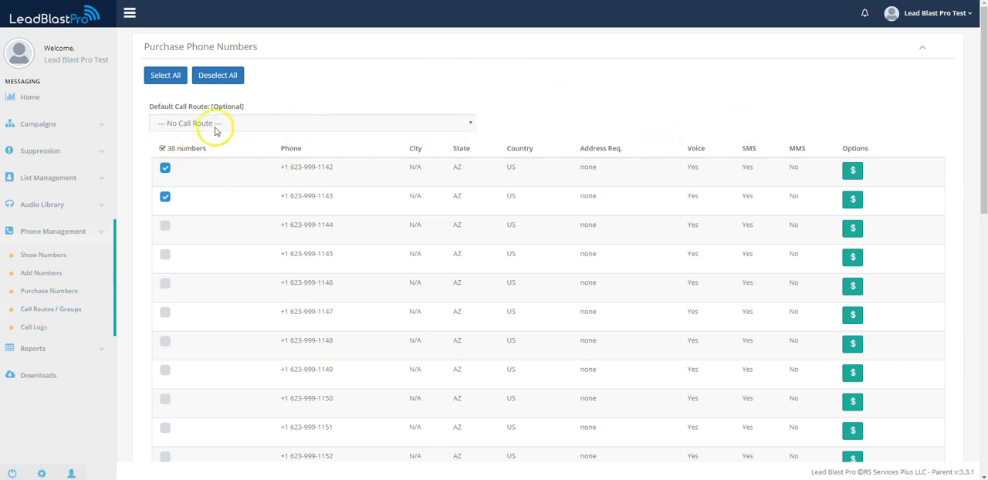
# Step: Buy the two selected phone numbers with no default call route
pyautogui.scroll(-8, 253, 165)
pyautogui.click(216, 444)
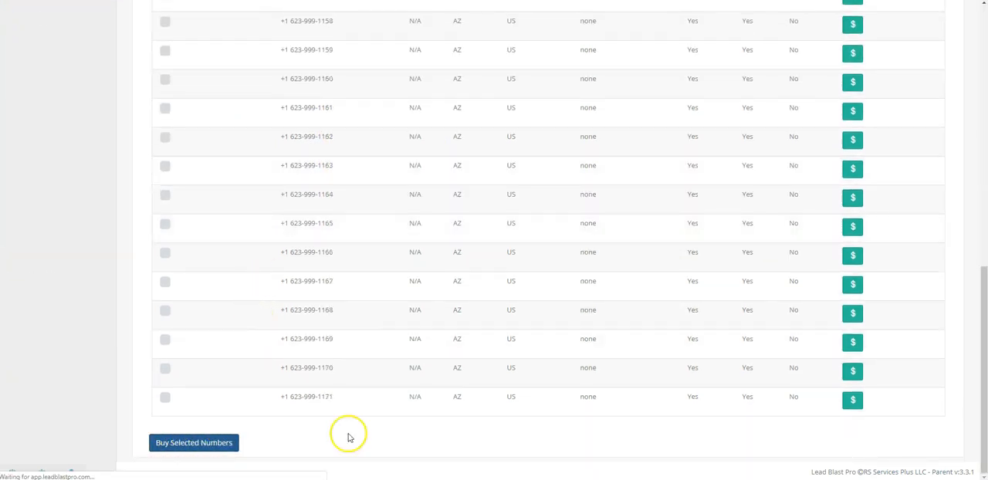
pyautogui.scroll(5, 948, 117)
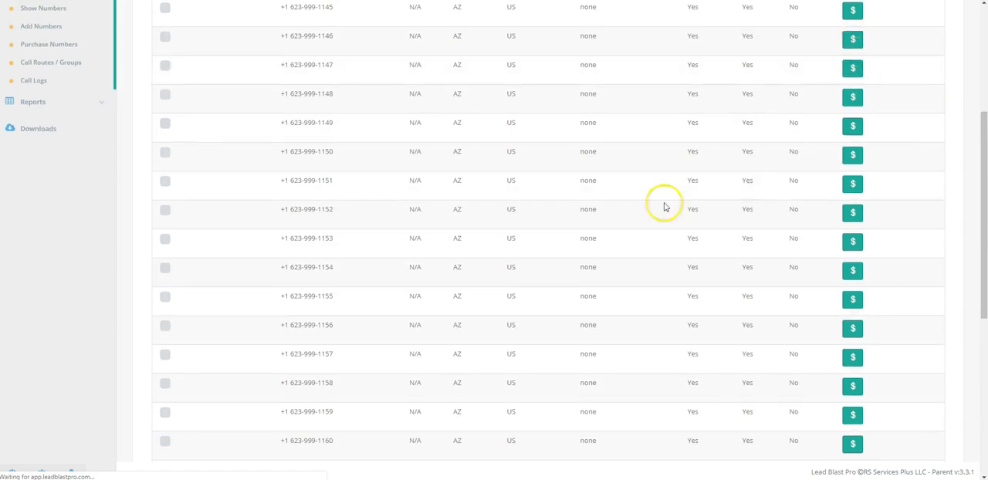
pyautogui.scroll(3, 287, 220)
pyautogui.scroll(-10, 249, 286)
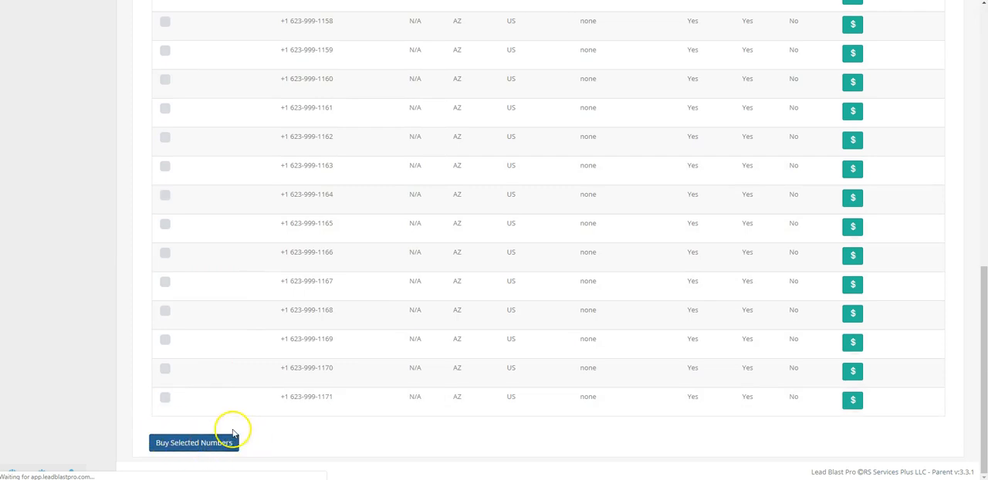
pyautogui.scroll(4, 326, 310)
pyautogui.scroll(3, 325, 310)
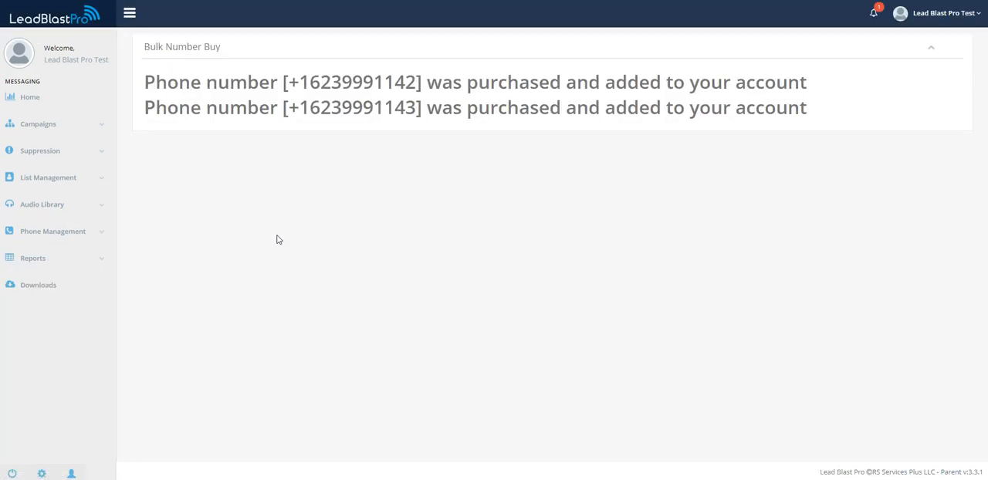
# Step: Check the purchased numbers in the account's phone number list and open the Call Routes / Groups page
pyautogui.click(77, 232)
pyautogui.click(47, 257)
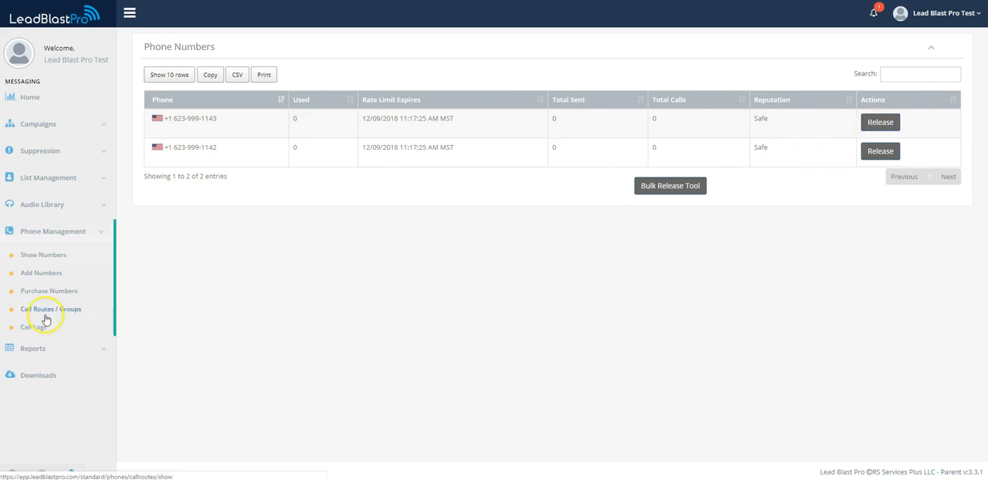
pyautogui.click(47, 312)
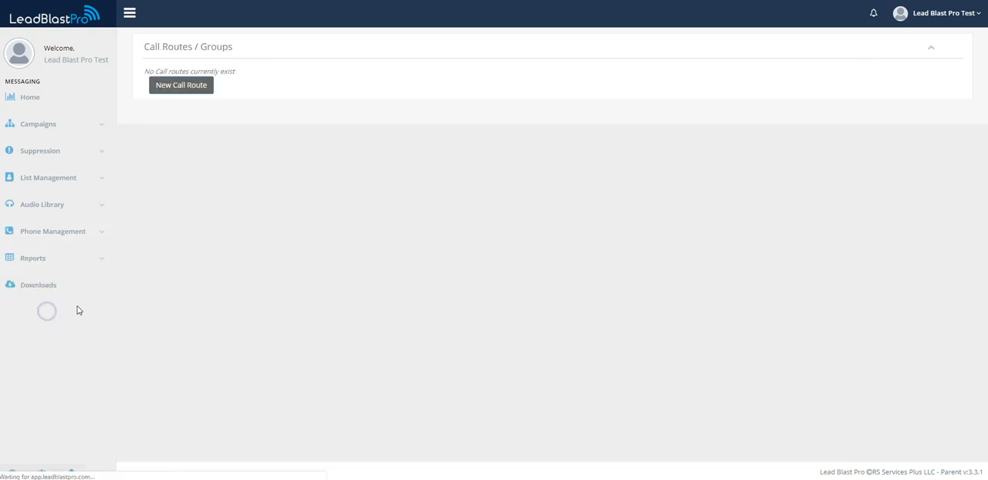
# Step: Start a new call route and name it "Test 1"
pyautogui.click(182, 83)
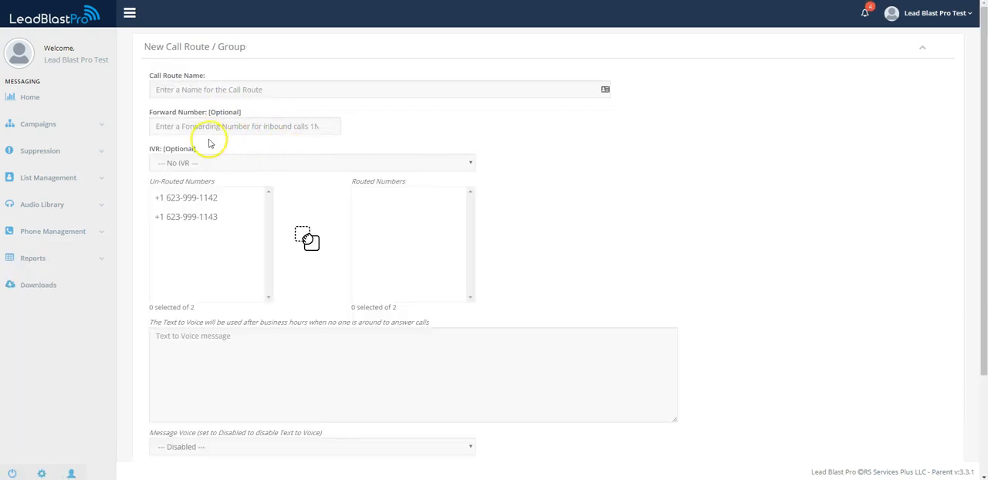
pyautogui.click(215, 85)
pyautogui.write('Test 1')
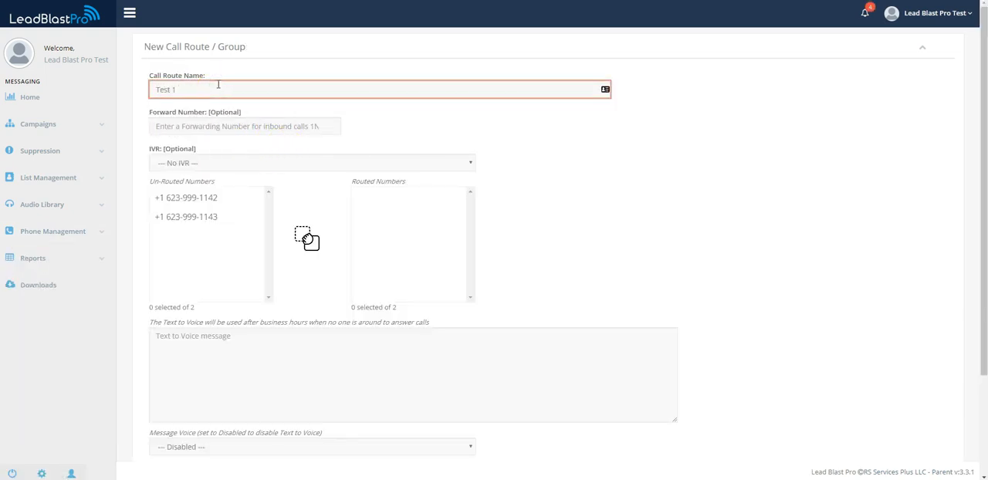
# Step: Enter a forwarding phone number for the new call route and keep the IVR option at No IVR
pyautogui.click(220, 122)
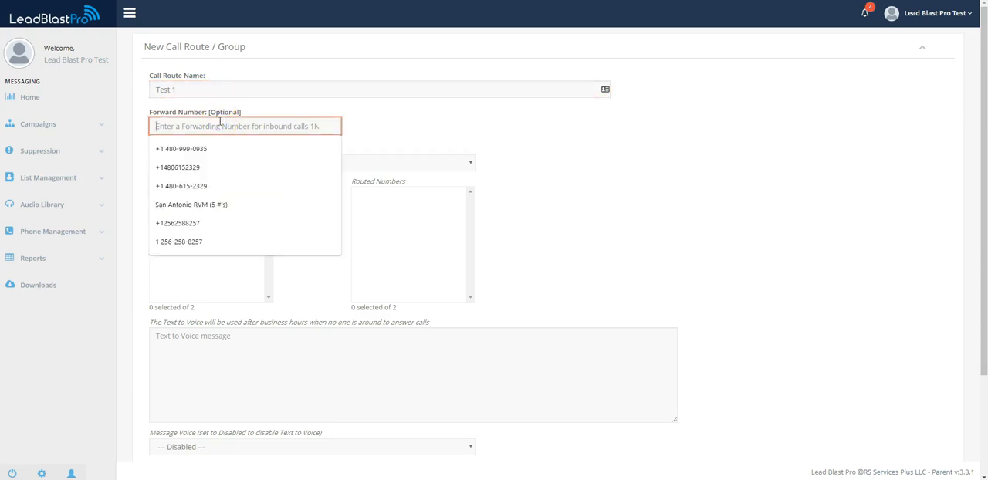
pyautogui.write('48')
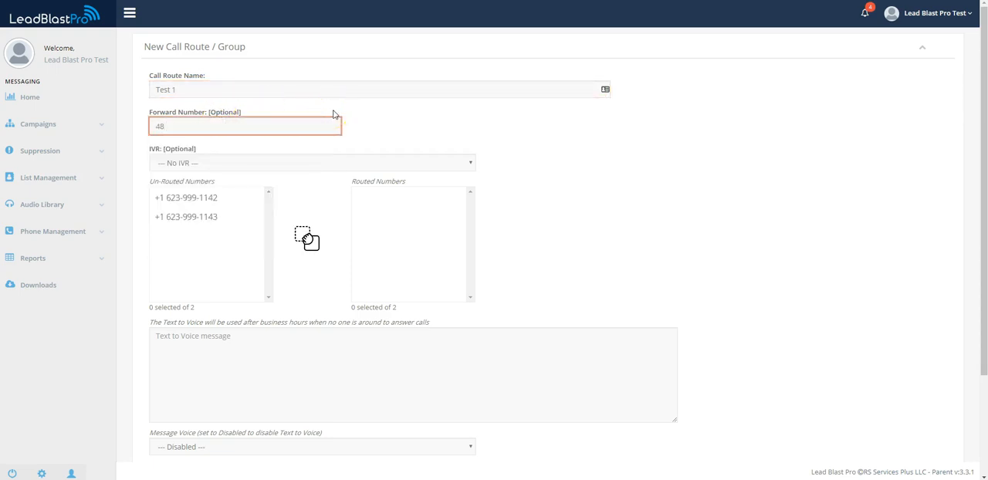
pyautogui.press('BackSpace')
pyautogui.write('48')
pyautogui.click(409, 131)
pyautogui.click(391, 161)
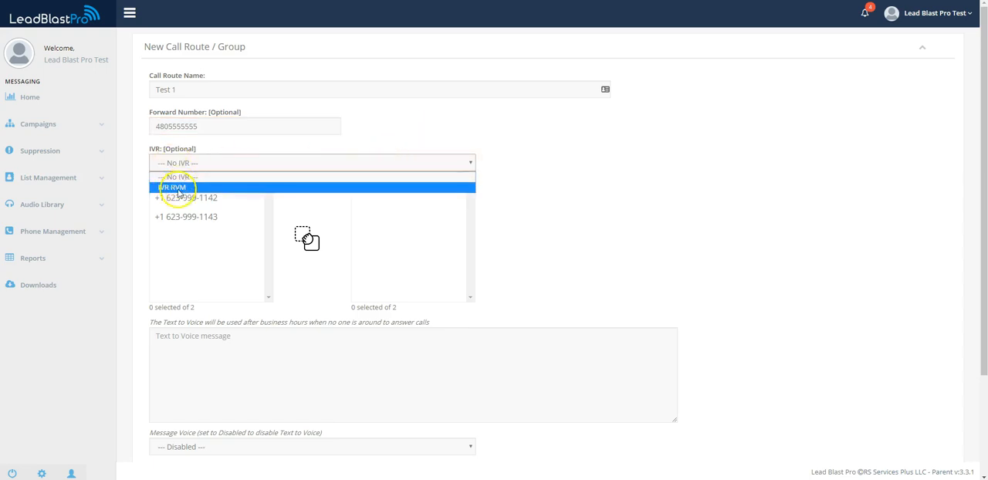
pyautogui.click(217, 149)
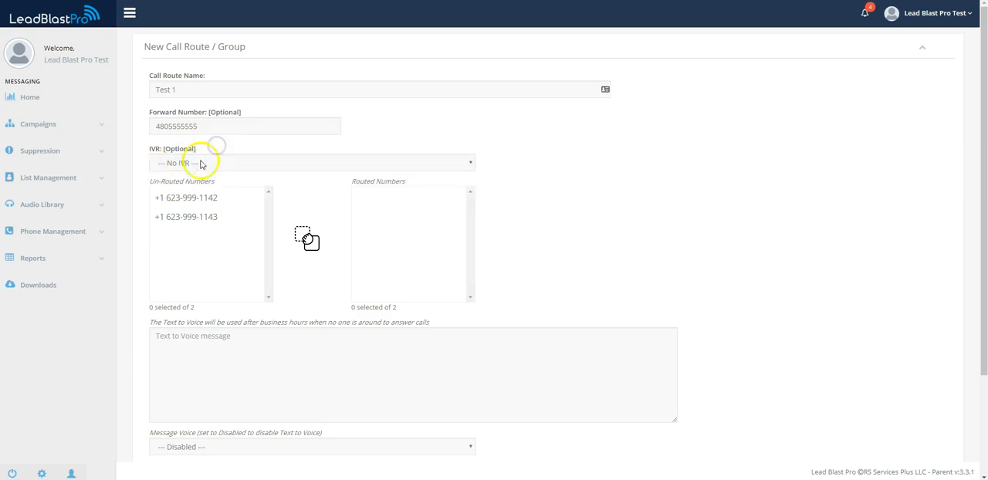
# Step: Move both un-routed 623 numbers into the route's Routed Numbers list and save the call route
pyautogui.click(200, 198)
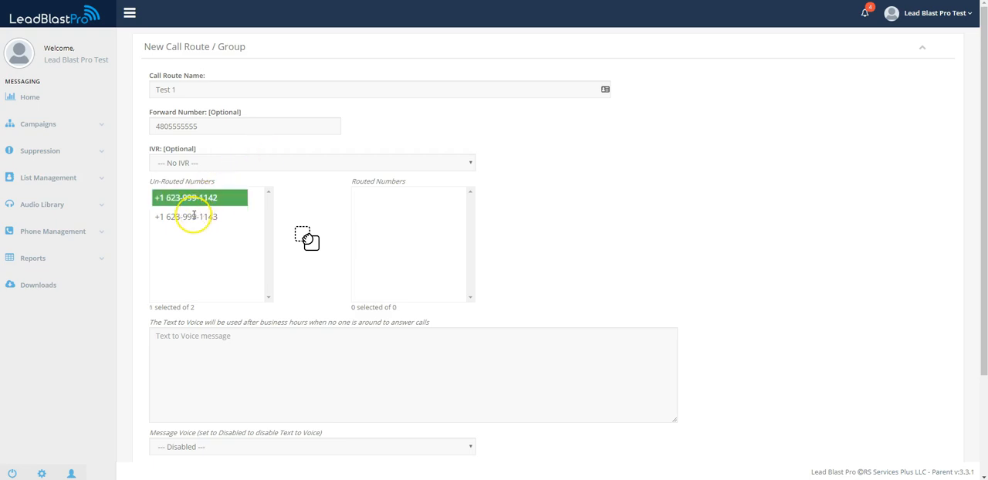
pyautogui.click(193, 216)
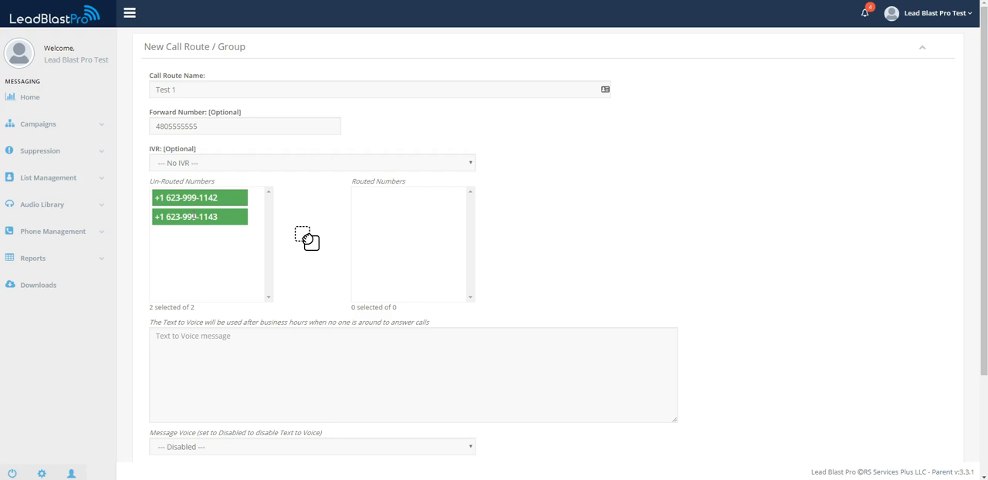
pyautogui.moveTo(193, 198); pyautogui.dragTo(395, 197)
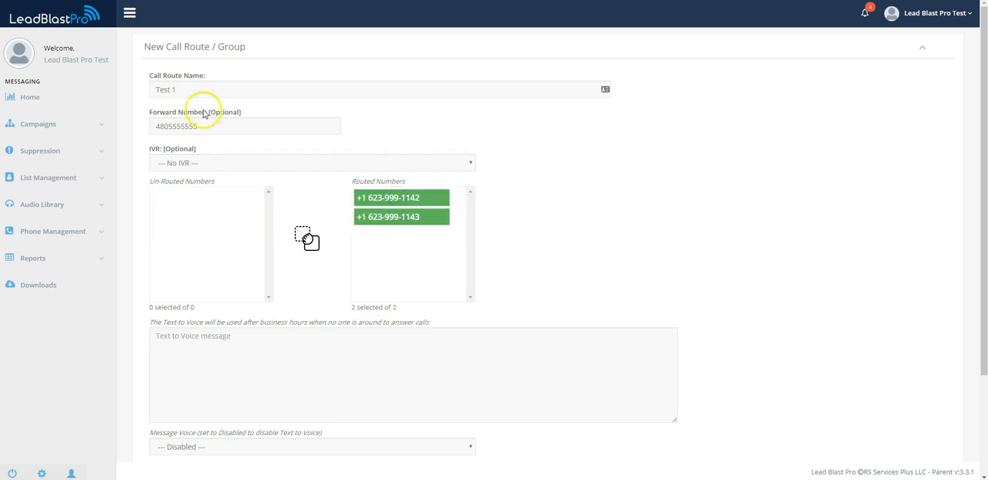
pyautogui.scroll(-2, 387, 192)
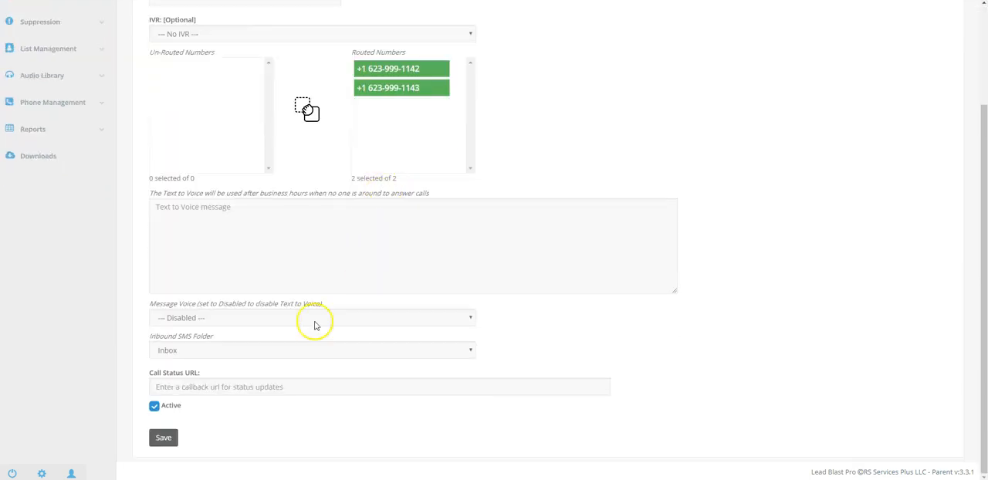
pyautogui.click(163, 438)
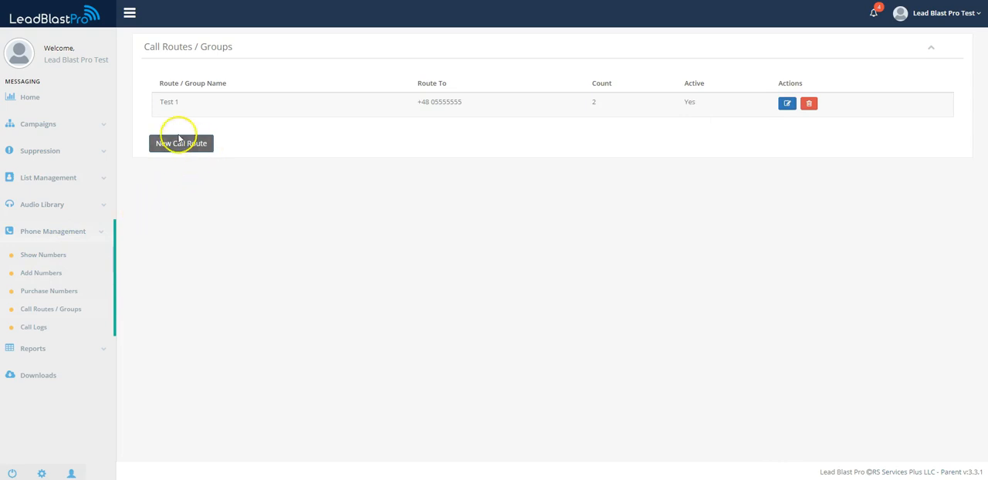
# Step: Look over the available reports, the Home dashboard stats and the Audio Library entries
pyautogui.click(48, 349)
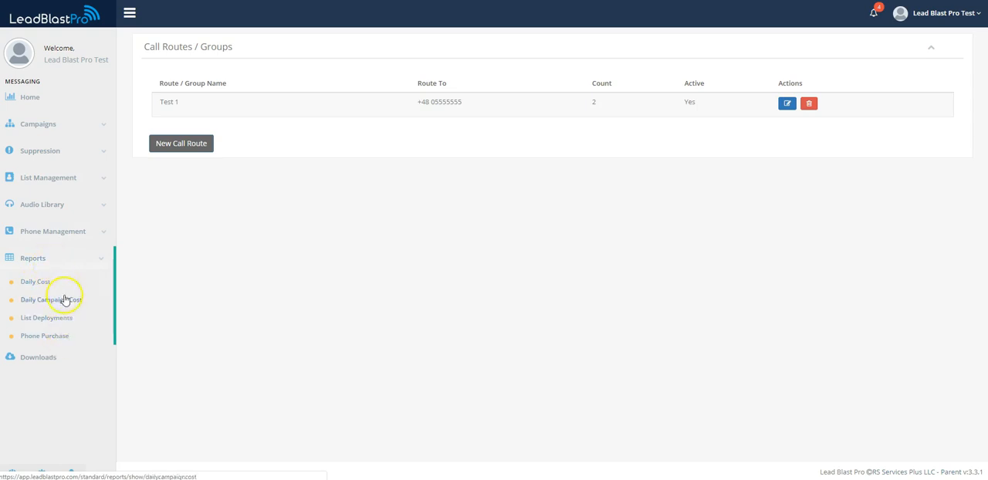
pyautogui.click(29, 97)
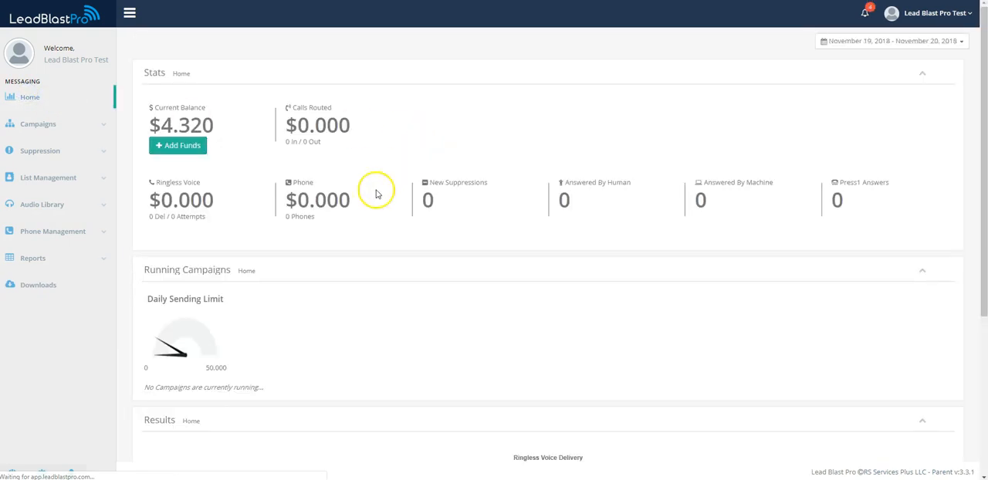
pyautogui.click(50, 230)
pyautogui.doubleClick(52, 203)
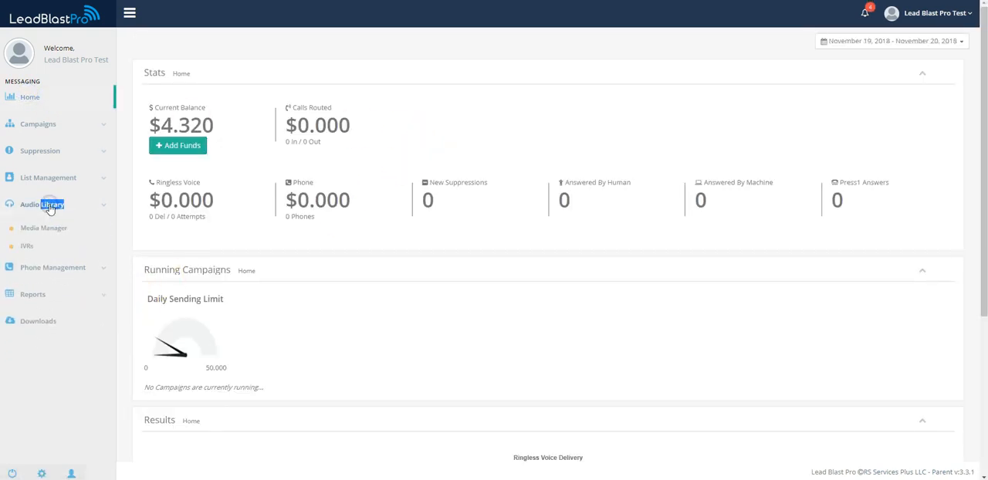
# Step: Edit the Test 1 call route, re-enter its forward number with the +1 country code, and save it
pyautogui.click(40, 231)
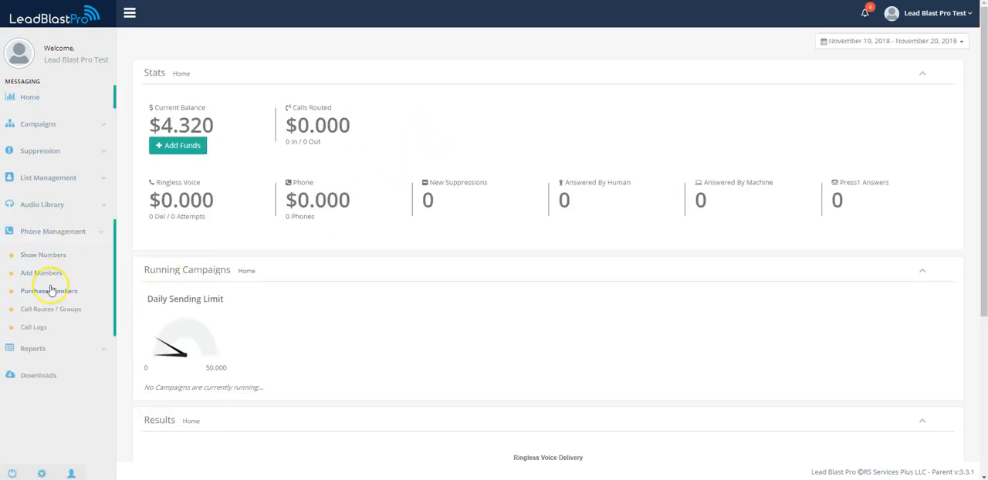
pyautogui.click(44, 312)
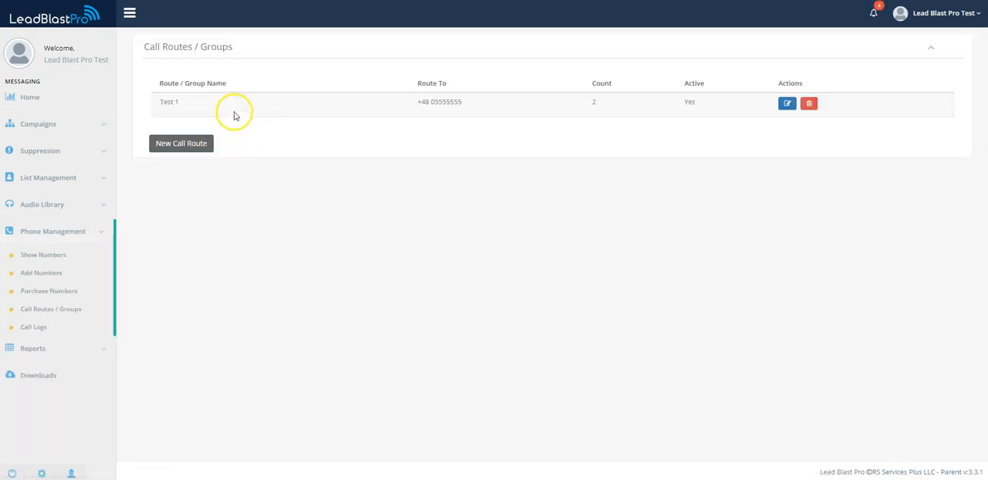
pyautogui.click(785, 104)
pyautogui.moveTo(213, 125); pyautogui.dragTo(111, 134)
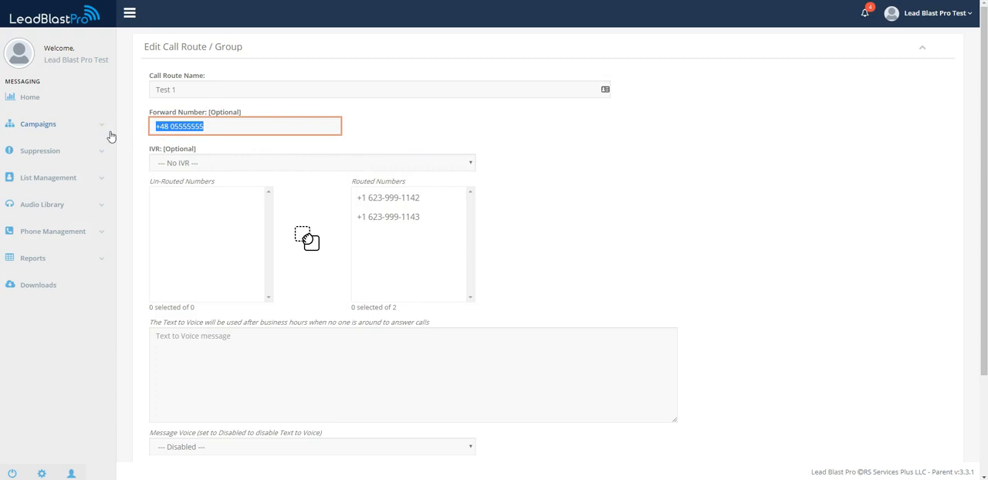
pyautogui.write('480')
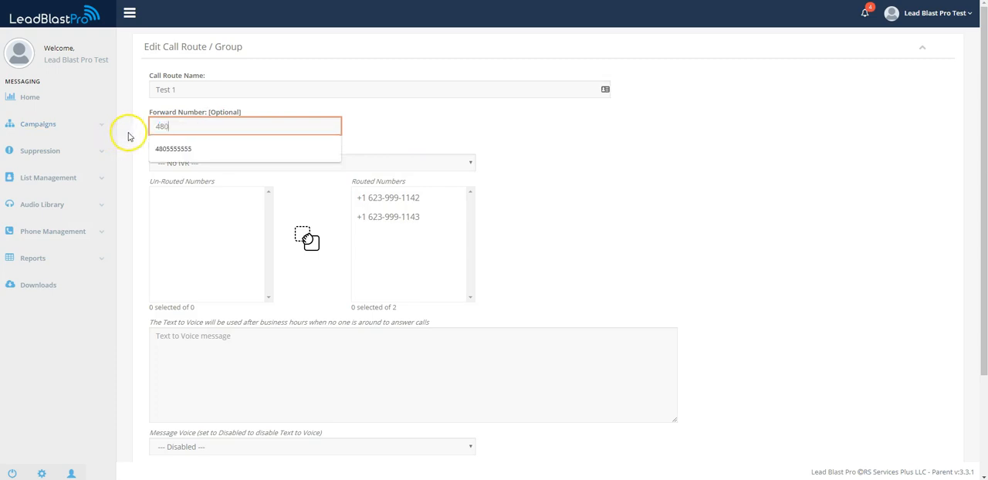
pyautogui.write('+1')
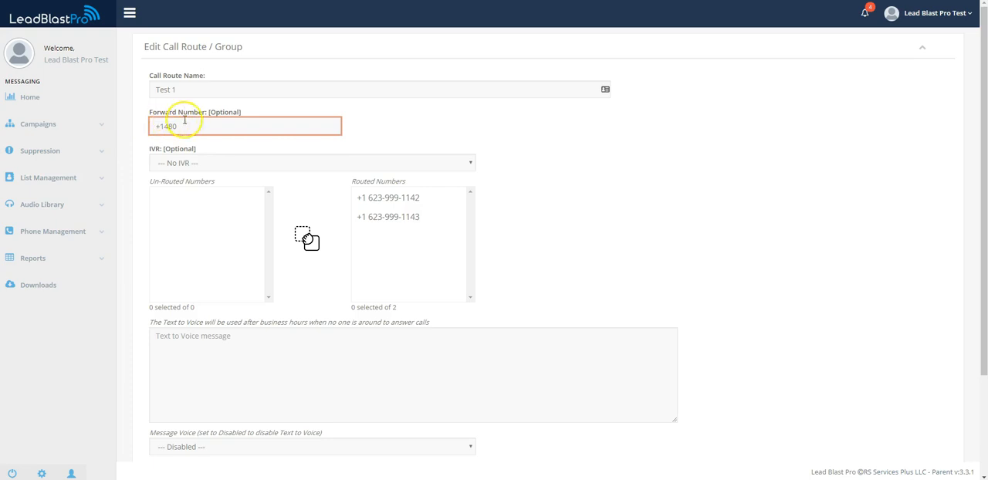
pyautogui.click(185, 120)
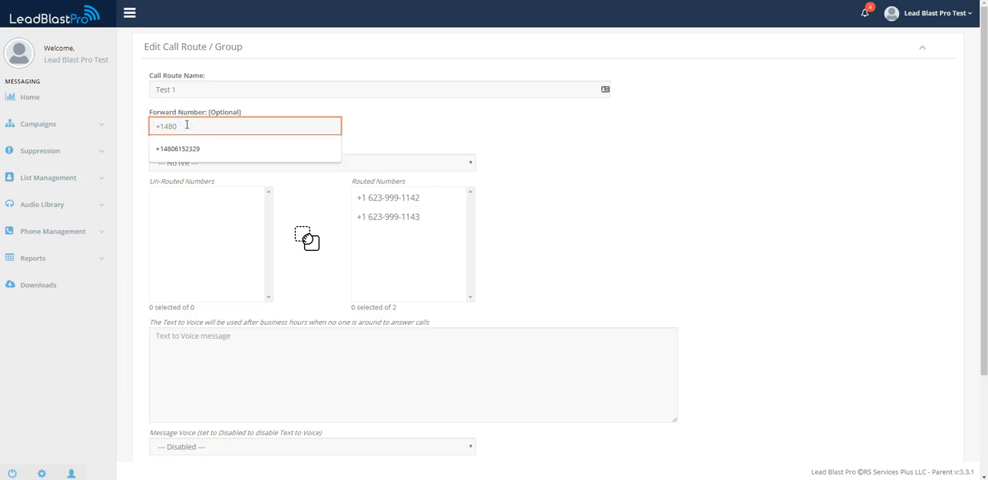
pyautogui.write('555555')
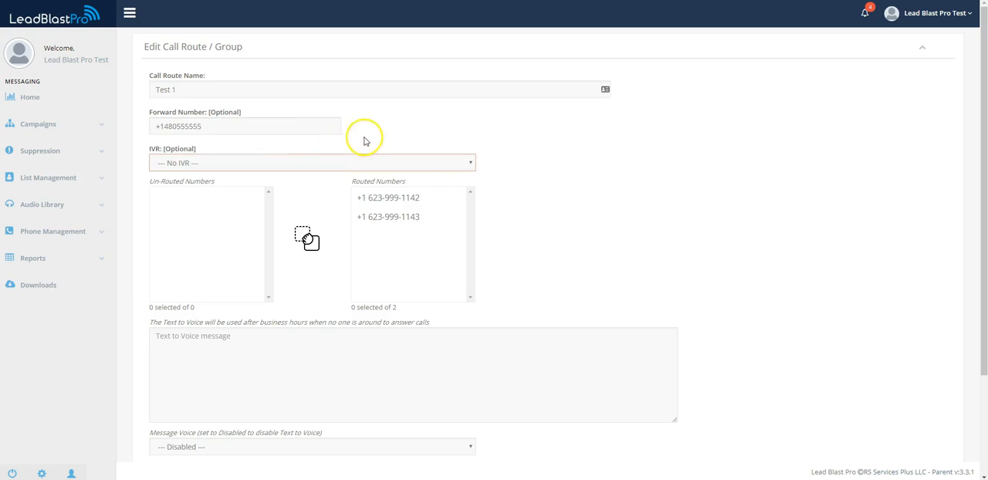
pyautogui.scroll(-3, 364, 139)
pyautogui.click(164, 438)
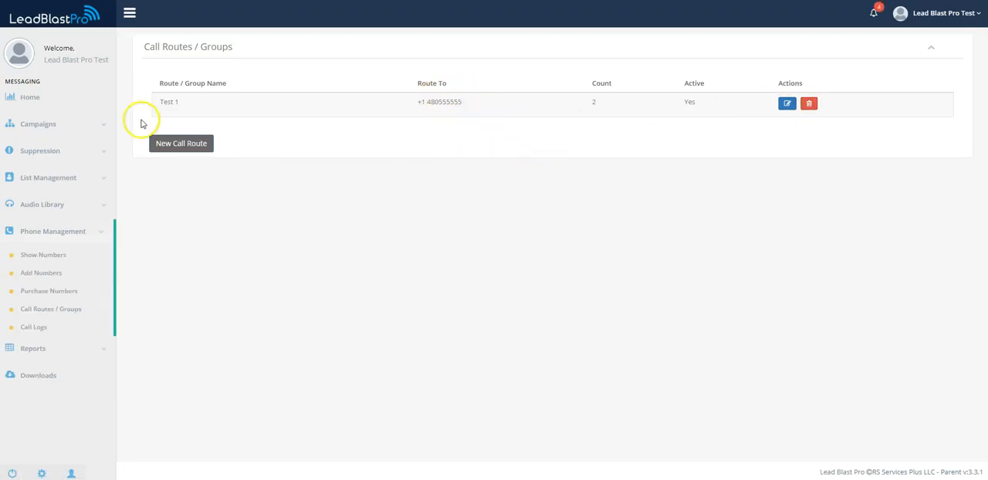
# Step: Open the account configuration and set the timezone to Pacific Time - PST8PDT
pyautogui.click(926, 23)
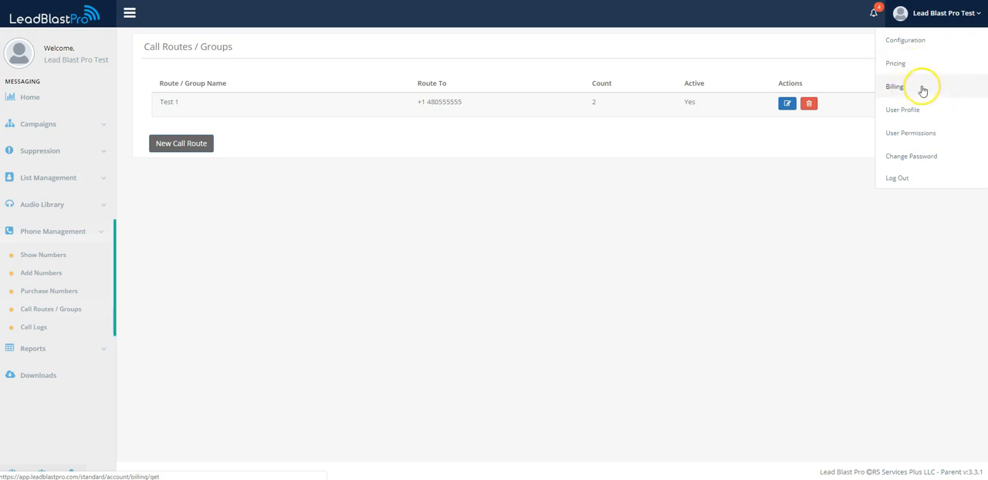
pyautogui.click(913, 44)
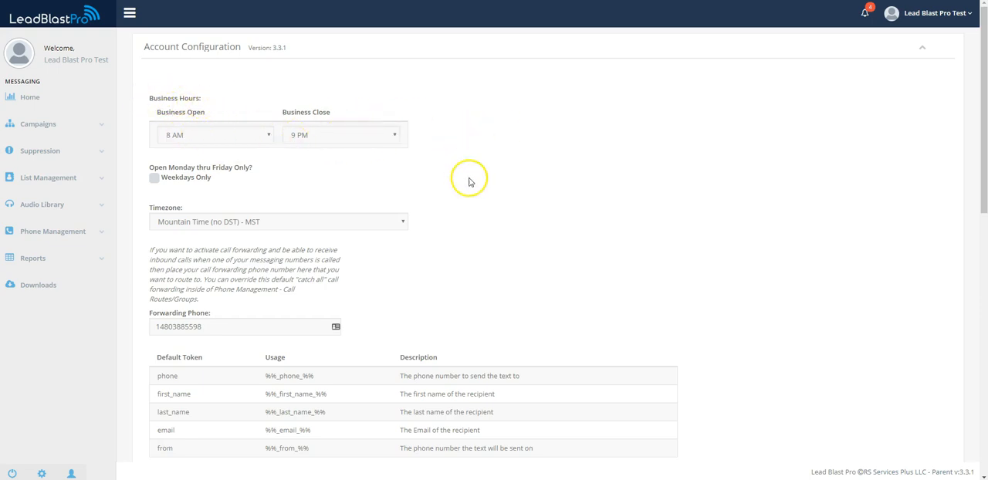
pyautogui.scroll(-2, 455, 175)
pyautogui.scroll(2, 479, 166)
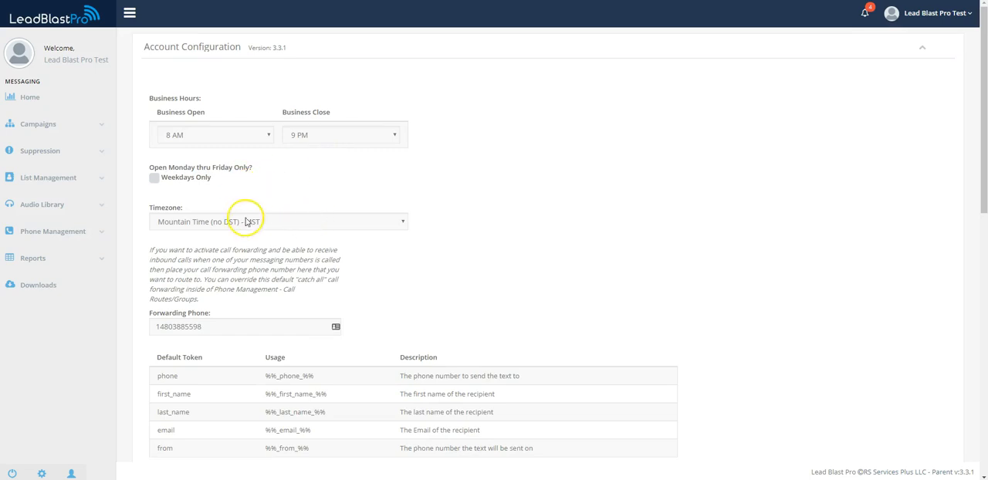
pyautogui.click(298, 223)
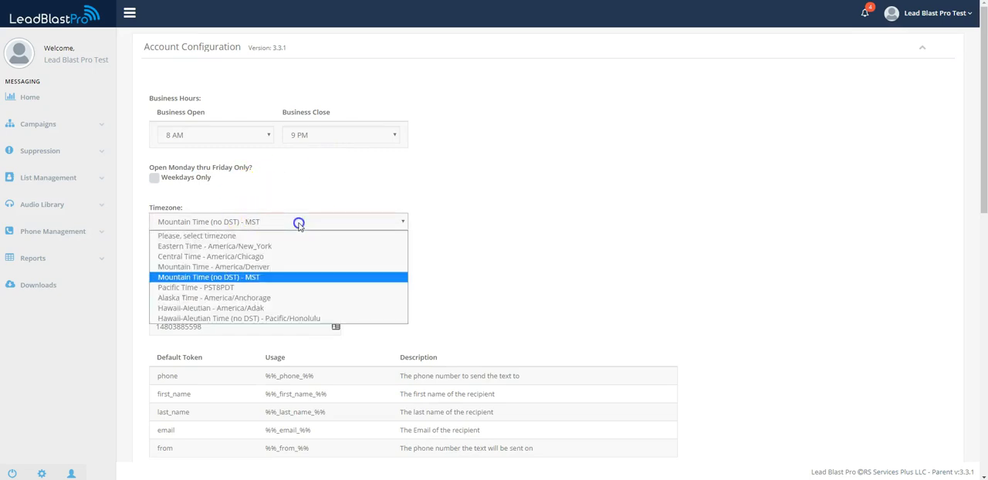
pyautogui.click(244, 287)
# Step: Examine the default tokens table with each token's usage and description in the account configuration
pyautogui.scroll(-5, 461, 226)
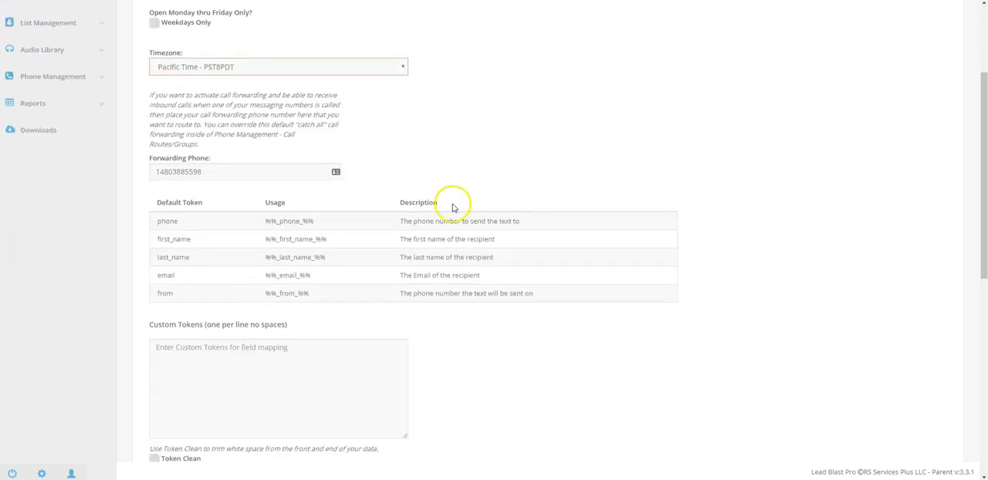
pyautogui.scroll(1, 527, 157)
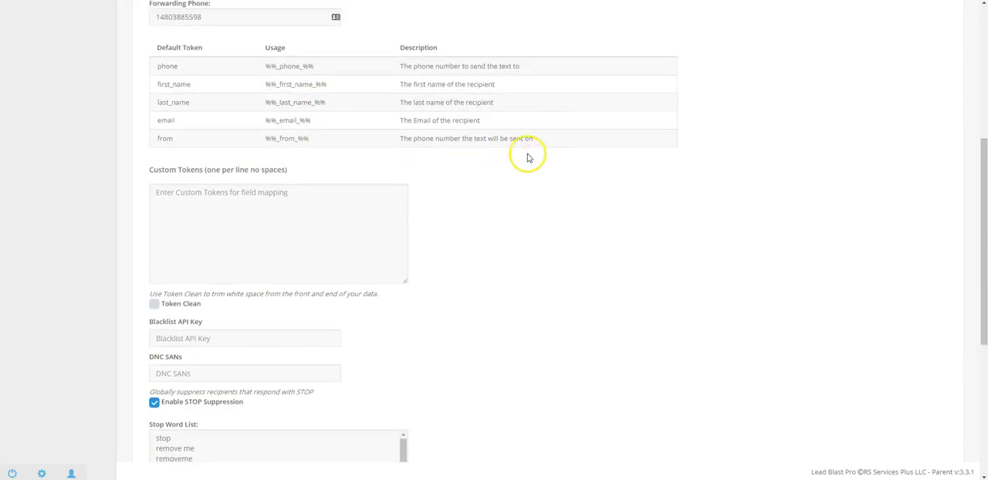
pyautogui.moveTo(186, 54); pyautogui.dragTo(149, 49)
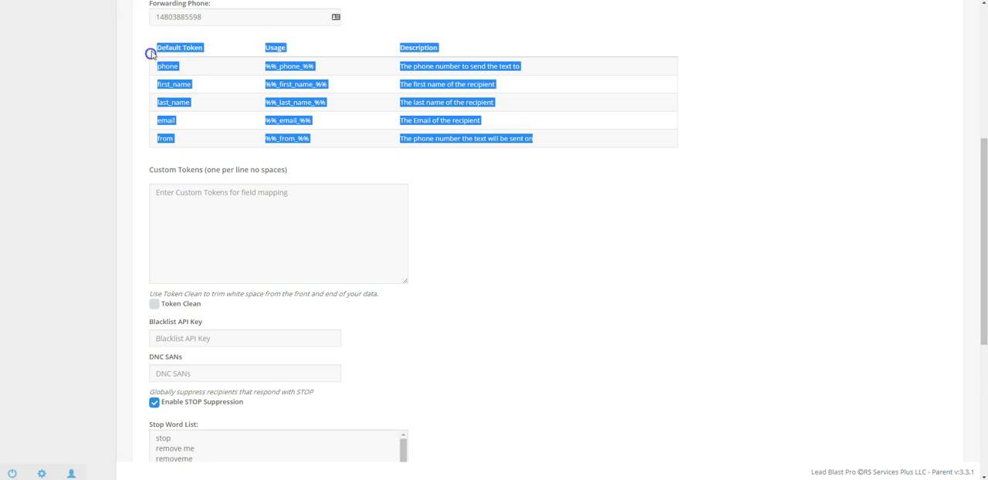
pyautogui.click(157, 48)
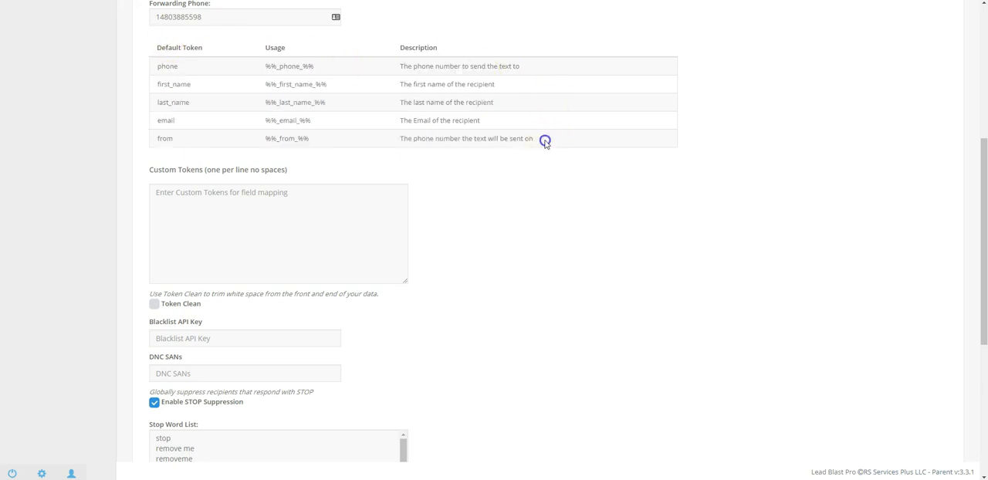
pyautogui.moveTo(544, 142); pyautogui.dragTo(178, 50)
# Step: Review the Stop Word List used for STOP suppression in the account configuration
pyautogui.scroll(-5, 587, 171)
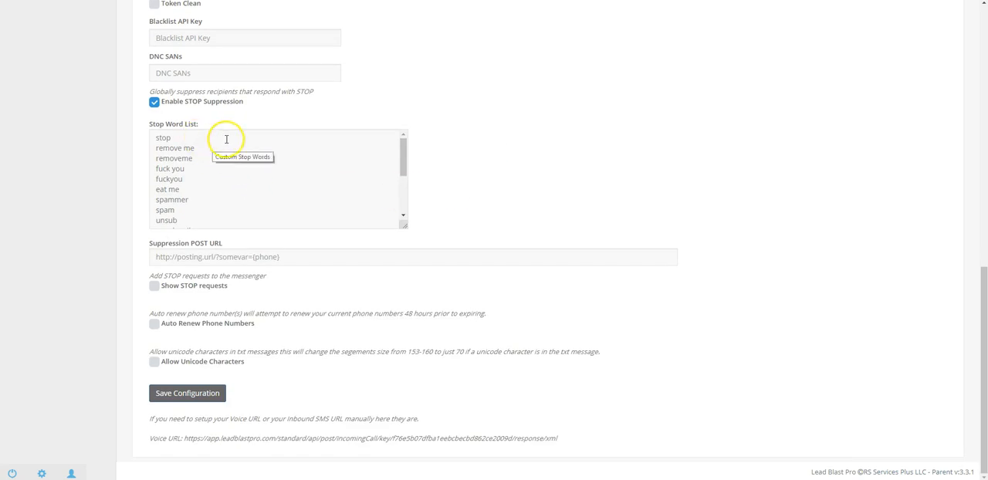
pyautogui.moveTo(191, 139); pyautogui.dragTo(216, 170)
pyautogui.scroll(-2, 235, 171)
pyautogui.scroll(6, 262, 166)
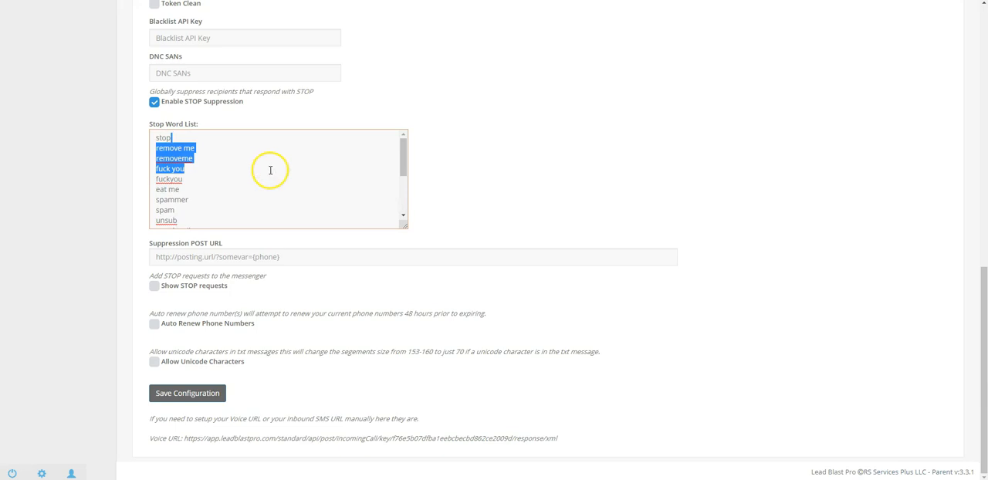
pyautogui.click(468, 205)
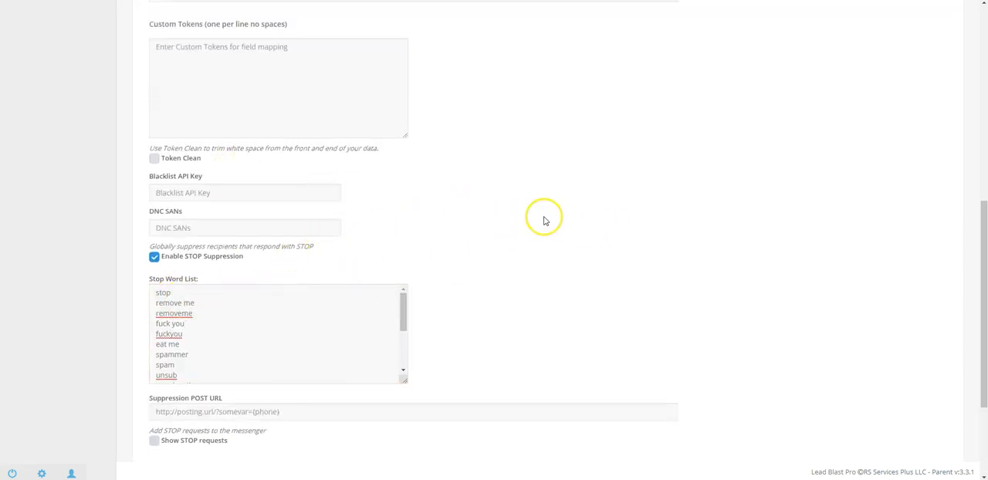
# Step: Turn on Auto Renew Phone Numbers and check the Voice URL beneath the configuration settings
pyautogui.scroll(-2, 525, 216)
pyautogui.scroll(-1, 448, 222)
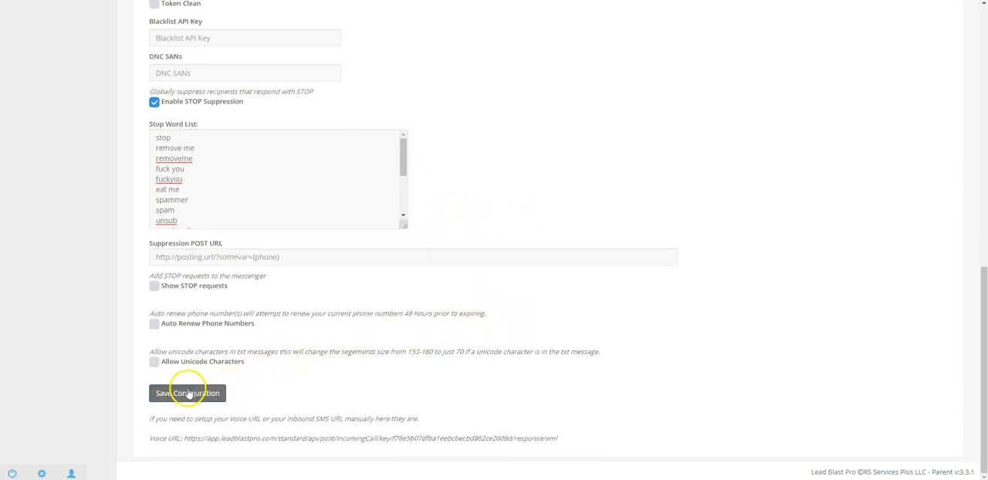
pyautogui.click(156, 326)
pyautogui.moveTo(191, 437); pyautogui.dragTo(568, 449)
pyautogui.click(281, 384)
pyautogui.scroll(15, 458, 367)
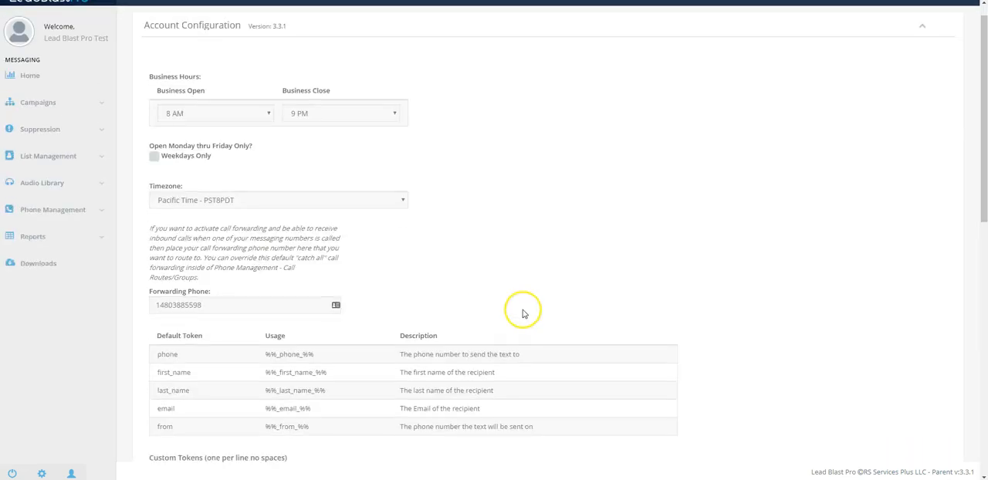
# Step: Review the billing page's transactions, credit cards and auto refill sections, and open the user profile
pyautogui.click(946, 16)
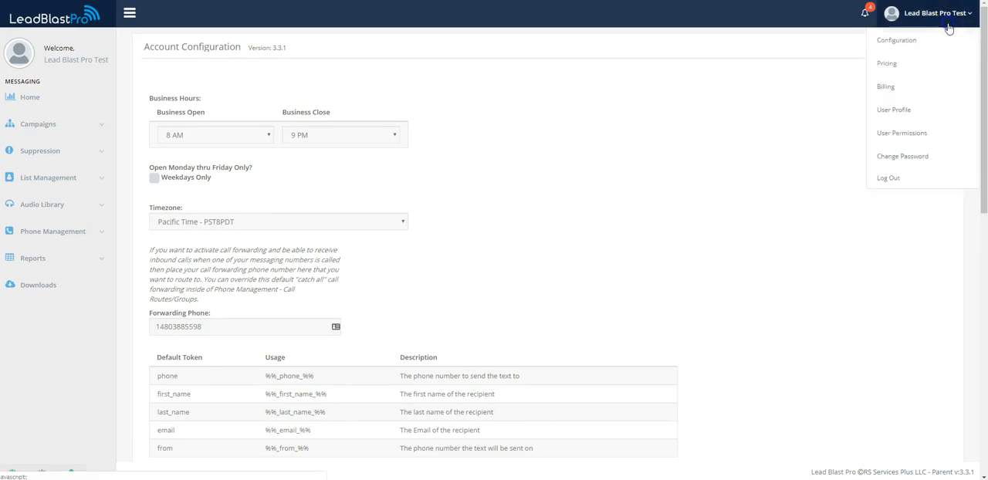
pyautogui.click(899, 92)
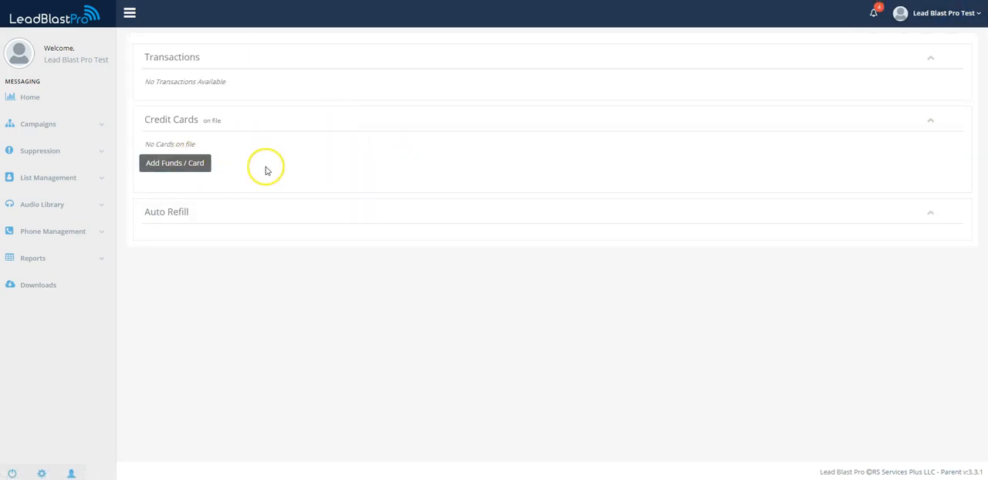
pyautogui.click(947, 14)
pyautogui.click(923, 114)
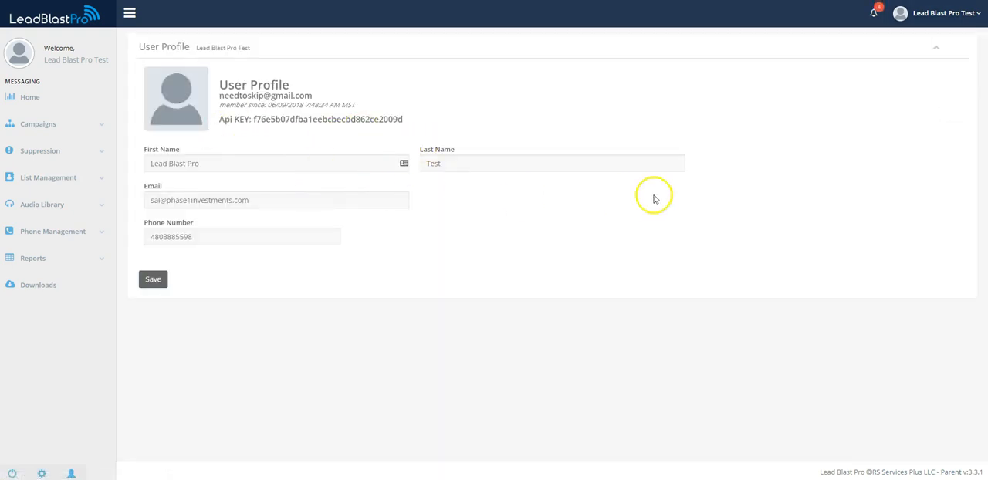
# Step: Open the user permissions, review the account user's access rights including Administrator, and bring up the account options again
pyautogui.click(953, 17)
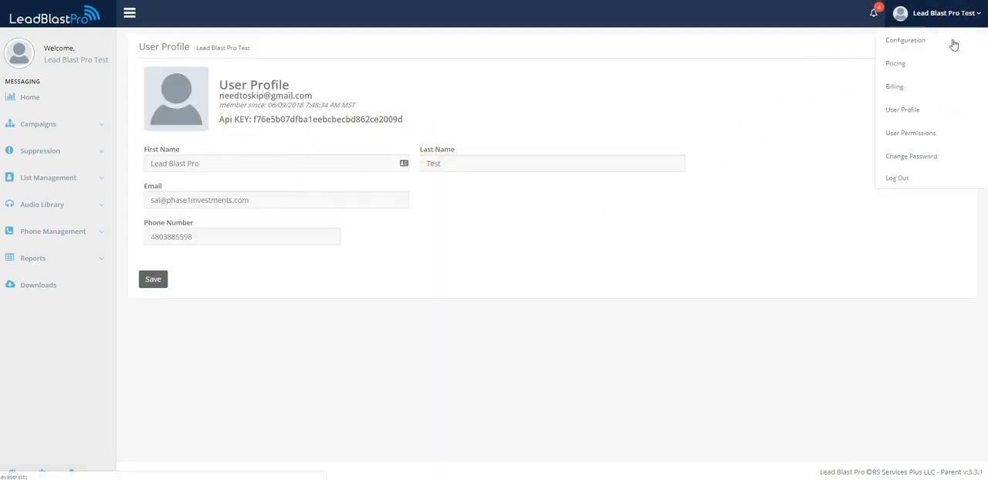
pyautogui.click(930, 134)
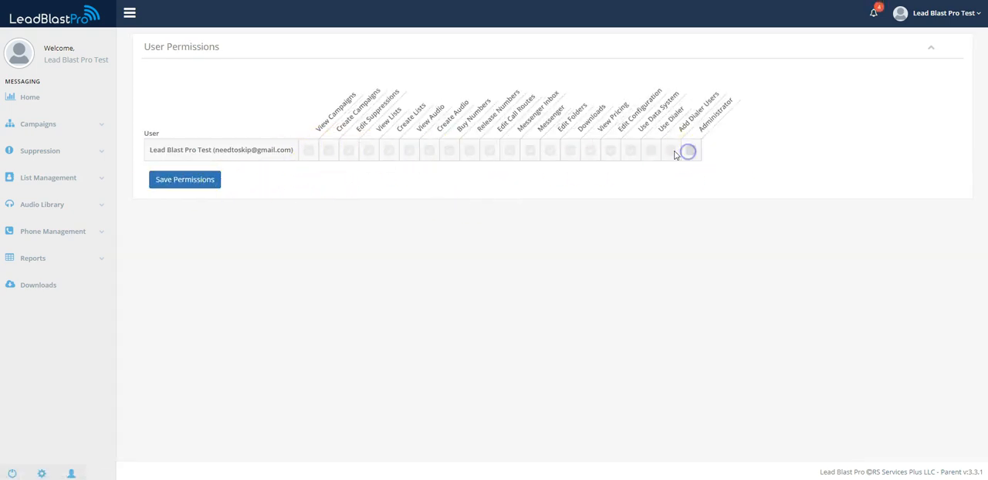
pyautogui.click(974, 13)
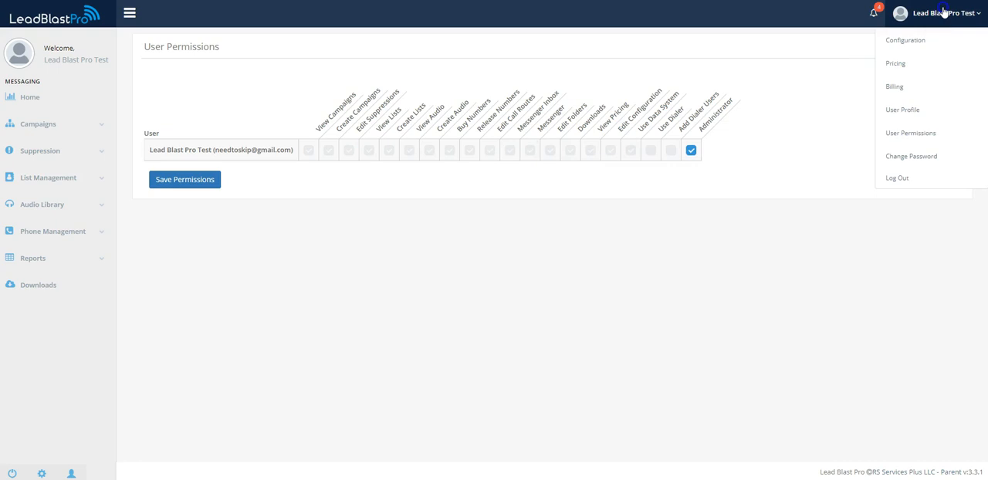